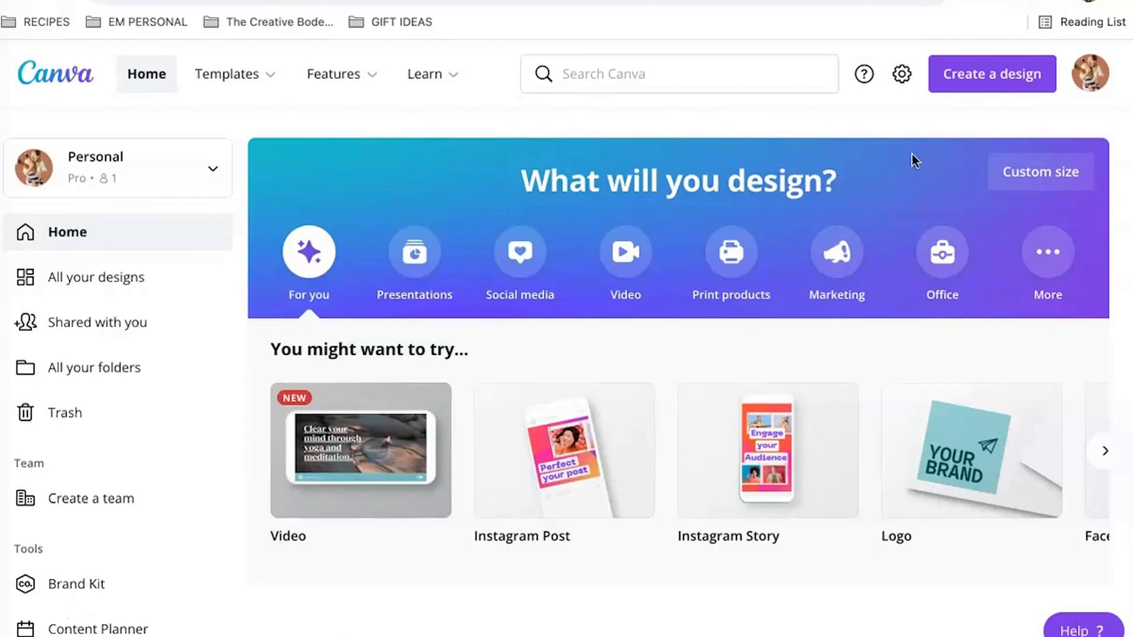
Begin a new design and search 'logo' to choose the Logo format.
{"action": "left_click", "coordinate": [990, 83]}
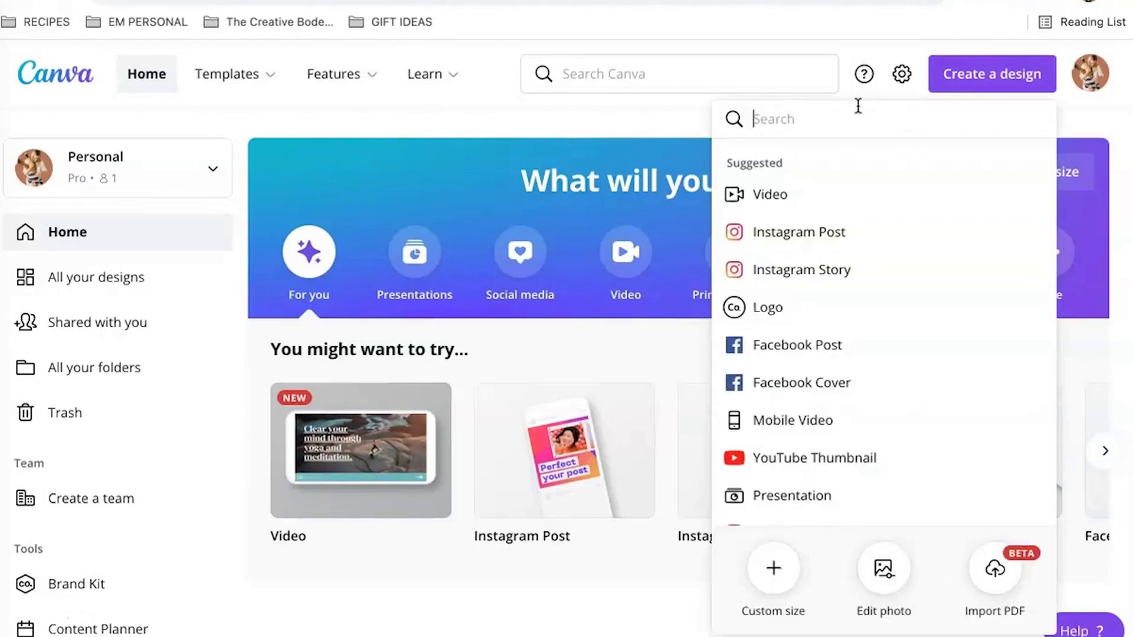
{"action": "type", "text": "lgo"}
{"action": "key", "text": "BackSpace"}
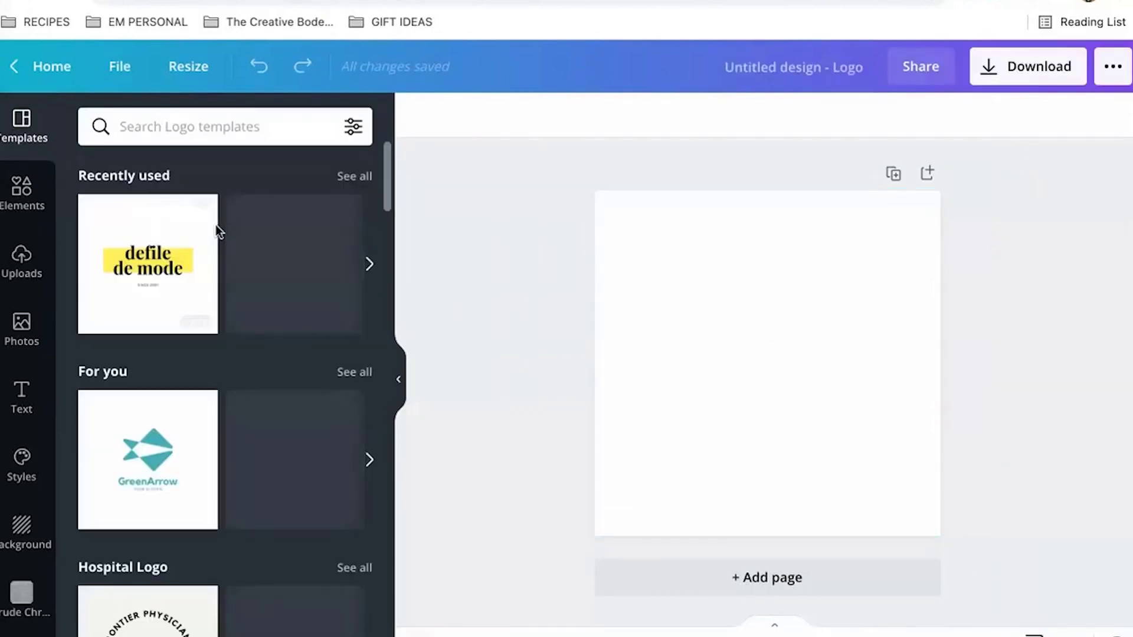
Browse the Recently used and For you logo template groups.
{"action": "left_click", "coordinate": [351, 180]}
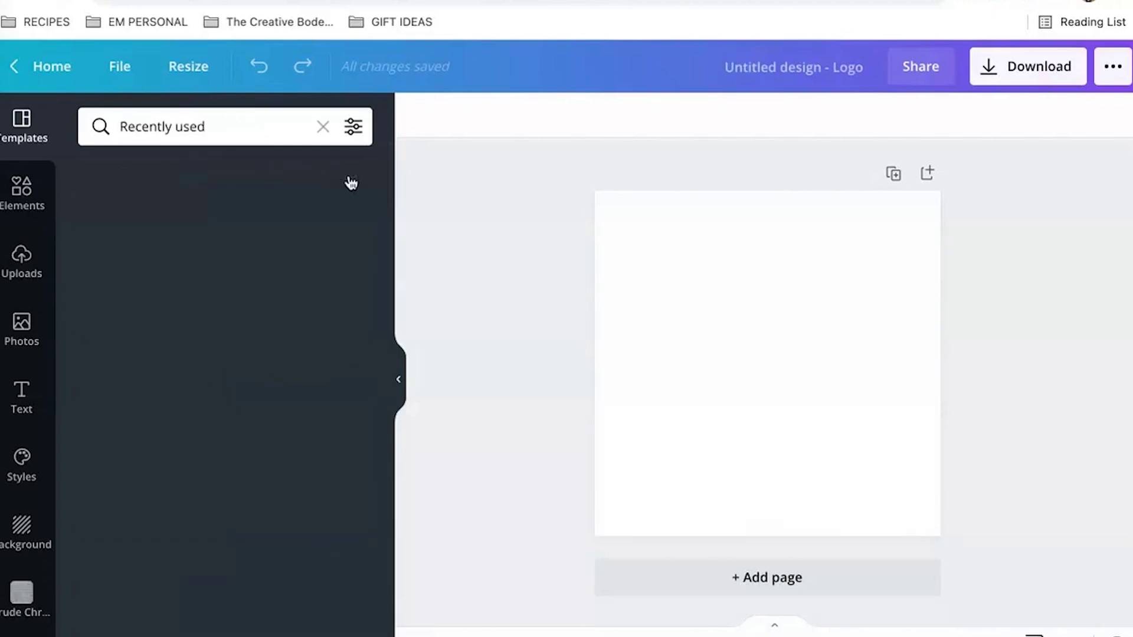
{"action": "scroll", "coordinate": [281, 331], "scroll_direction": "down", "scroll_amount": 2}
{"action": "scroll", "coordinate": [281, 331], "scroll_direction": "down", "scroll_amount": 5}
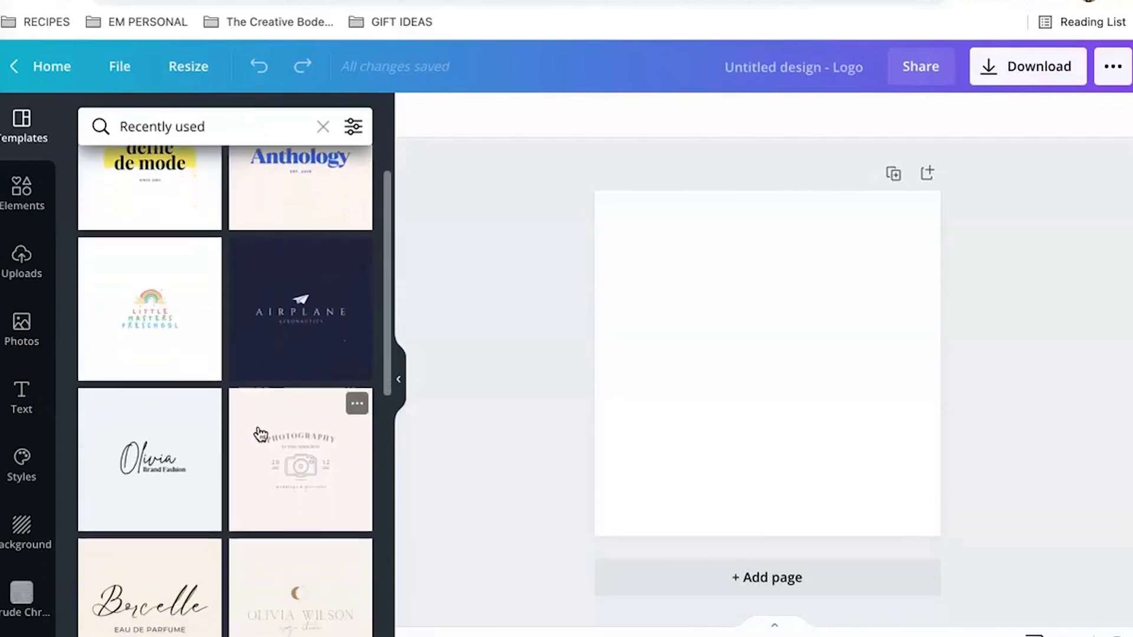
{"action": "left_click", "coordinate": [324, 127]}
{"action": "scroll", "coordinate": [243, 325], "scroll_direction": "down", "scroll_amount": 2}
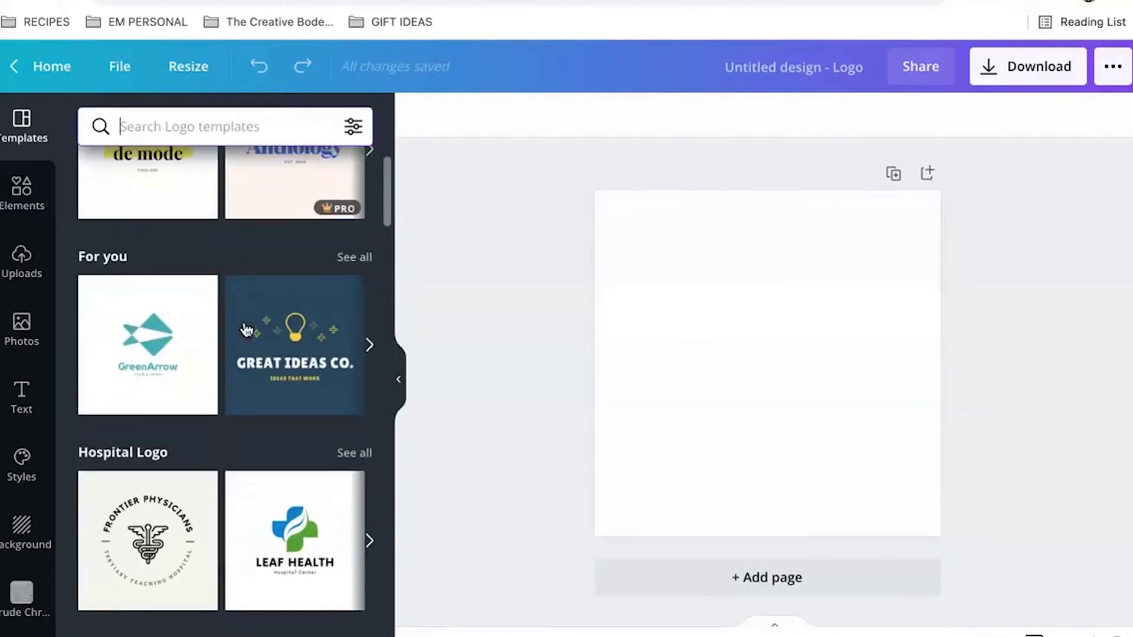
{"action": "left_click", "coordinate": [350, 258]}
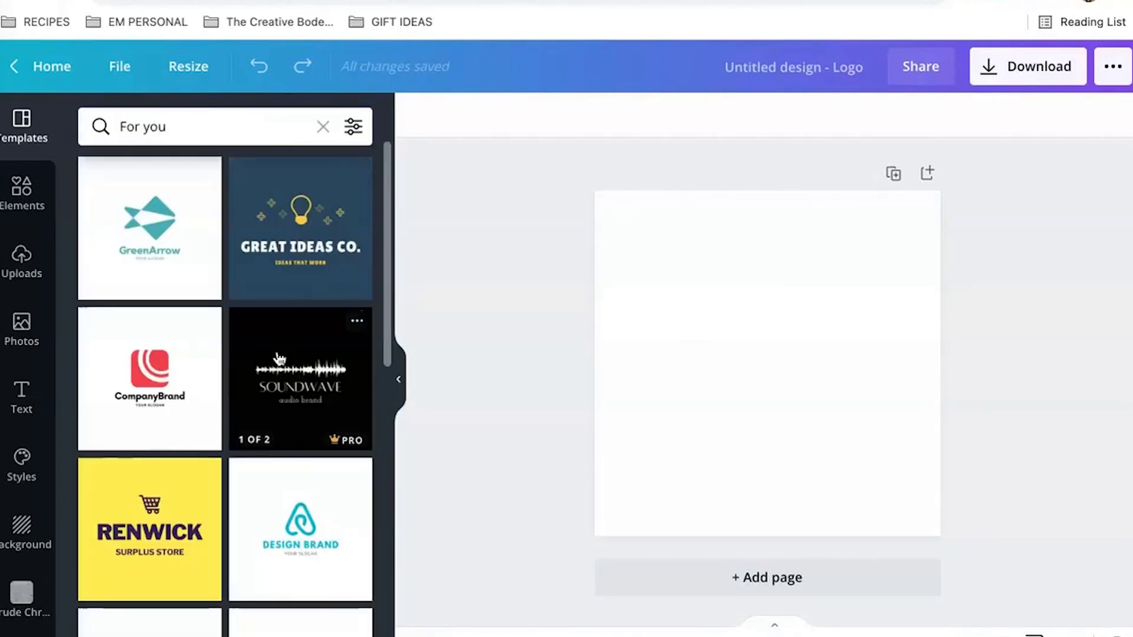
{"action": "scroll", "coordinate": [262, 455], "scroll_direction": "down", "scroll_amount": 4}
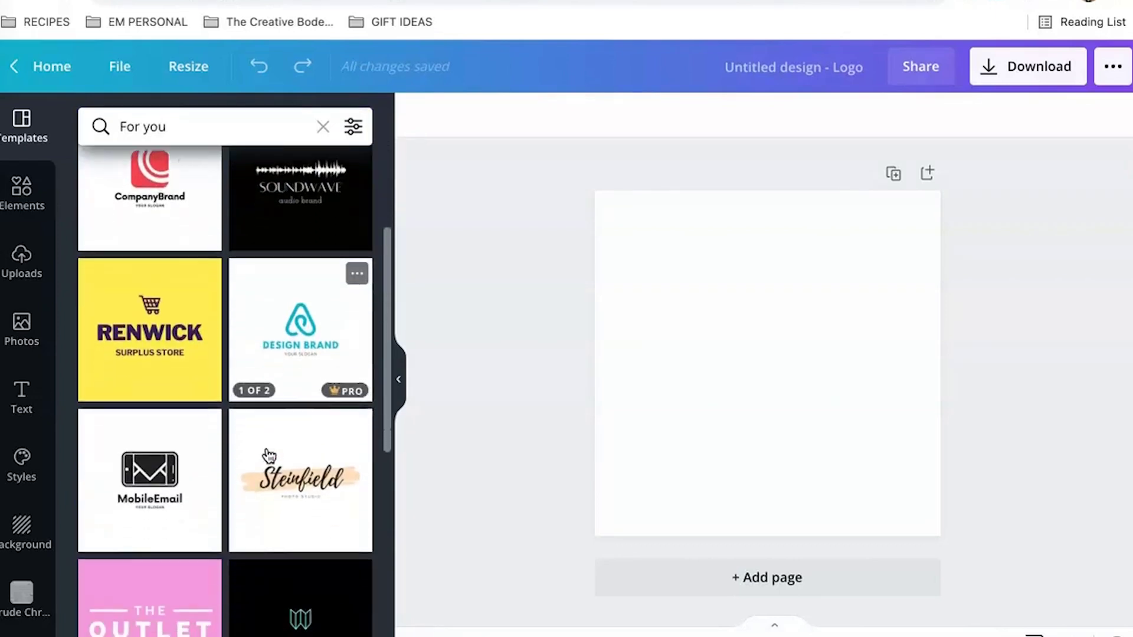
{"action": "scroll", "coordinate": [225, 513], "scroll_direction": "down", "scroll_amount": 5}
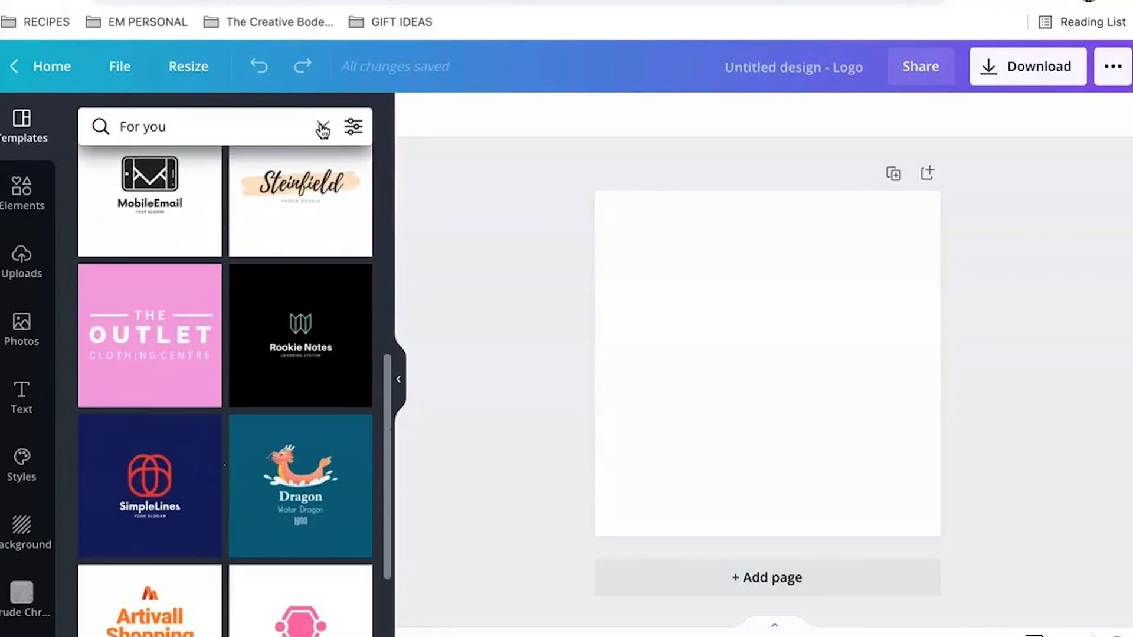
{"action": "left_click", "coordinate": [323, 130]}
Open the Church Logo category and apply the Green Dove template to the page.
{"action": "scroll", "coordinate": [263, 331], "scroll_direction": "down", "scroll_amount": 3}
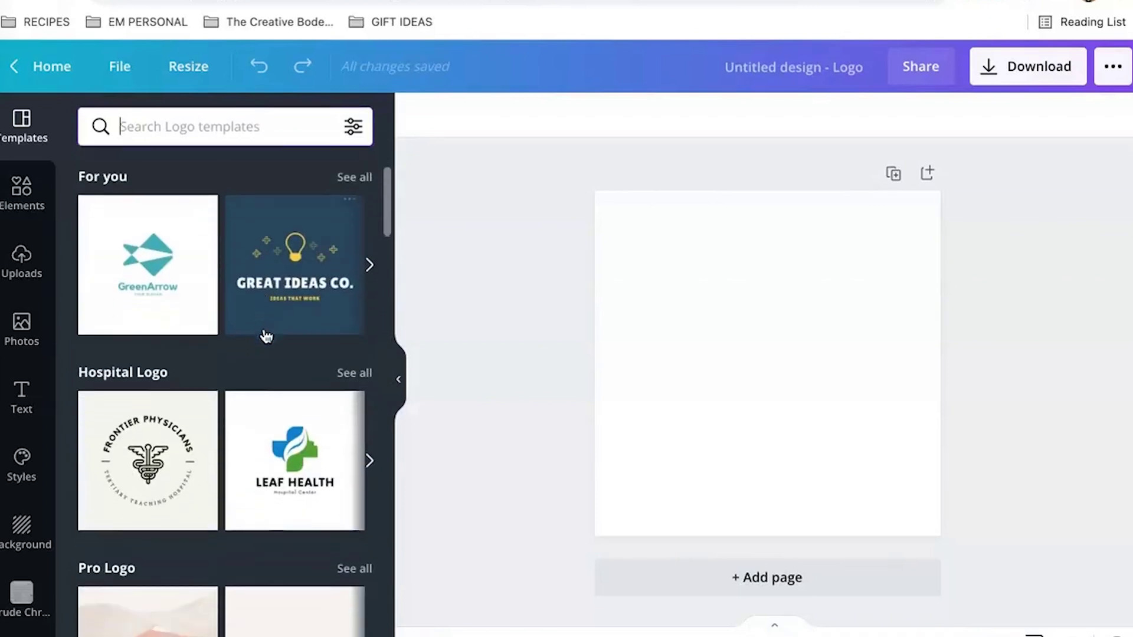
{"action": "scroll", "coordinate": [266, 396], "scroll_direction": "down", "scroll_amount": 1}
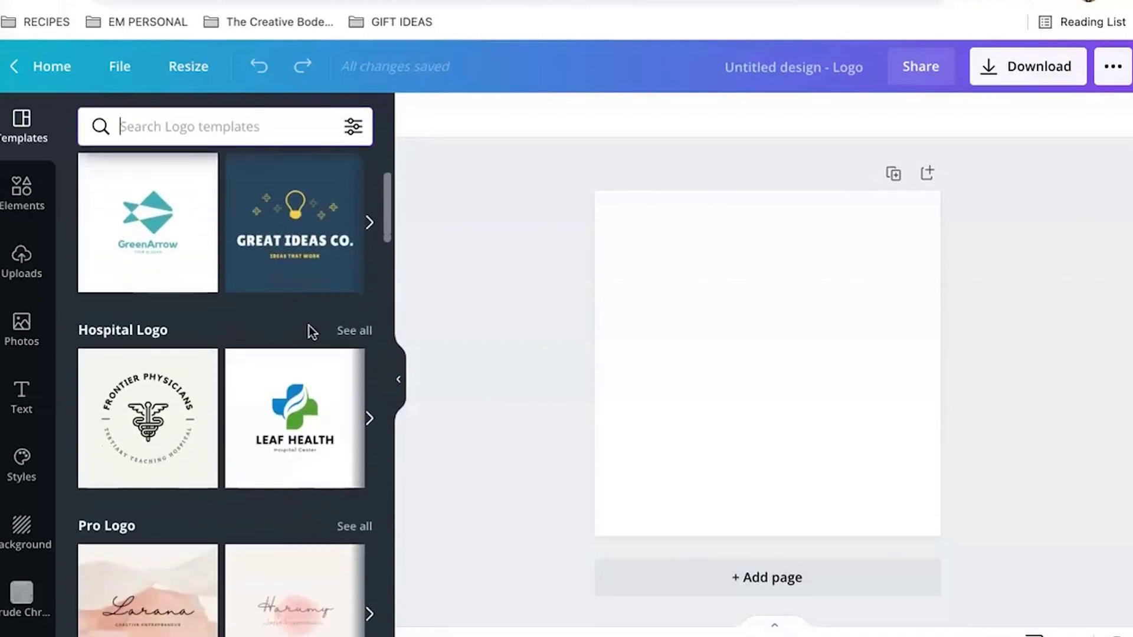
{"action": "scroll", "coordinate": [309, 329], "scroll_direction": "down", "scroll_amount": 2}
{"action": "scroll", "coordinate": [306, 391], "scroll_direction": "down", "scroll_amount": 2}
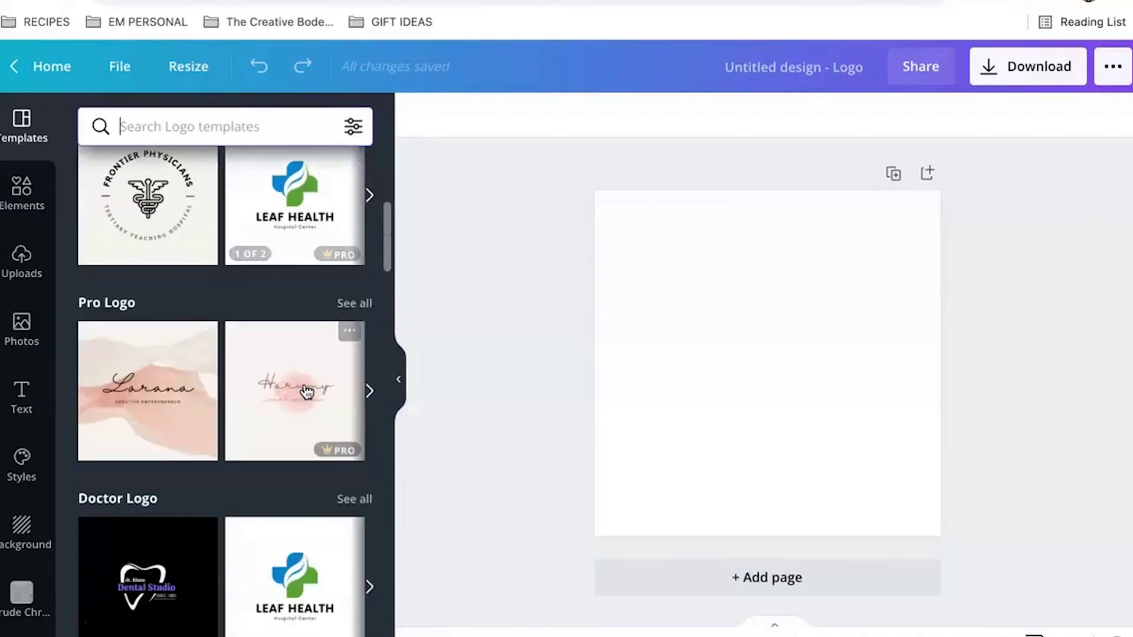
{"action": "scroll", "coordinate": [307, 391], "scroll_direction": "down", "scroll_amount": 2}
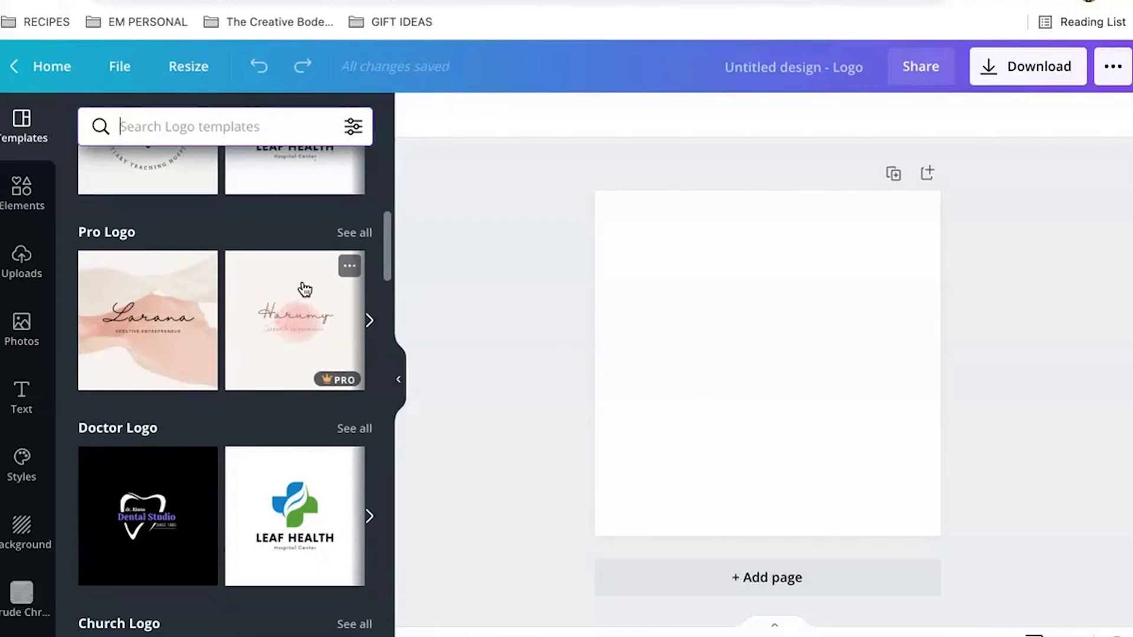
{"action": "scroll", "coordinate": [304, 289], "scroll_direction": "down", "scroll_amount": 4}
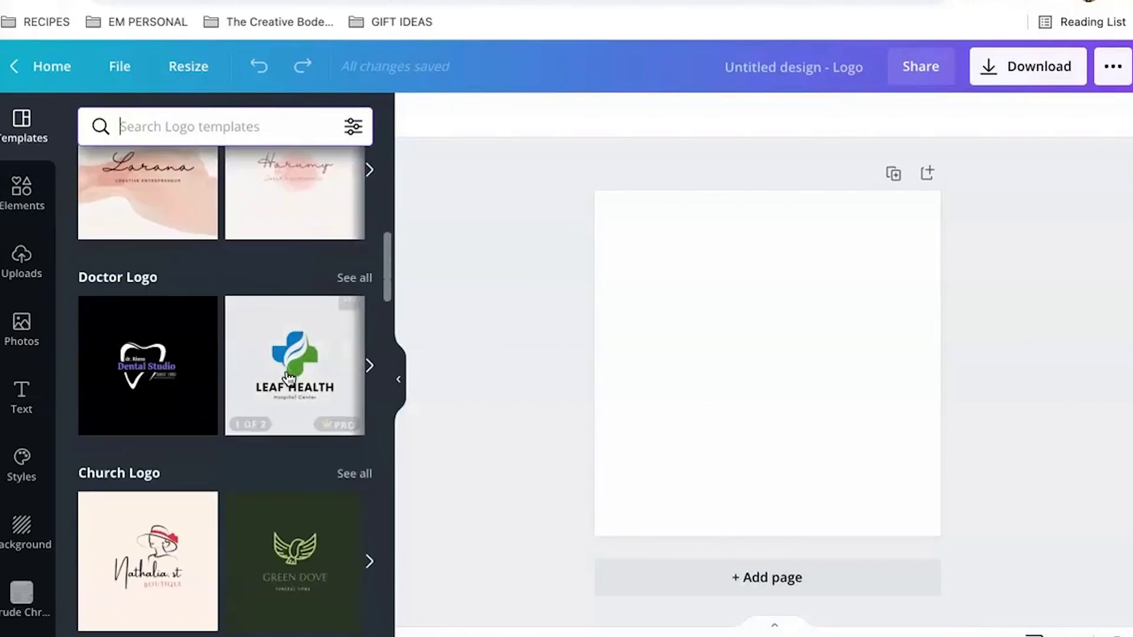
{"action": "scroll", "coordinate": [289, 377], "scroll_direction": "down", "scroll_amount": 4}
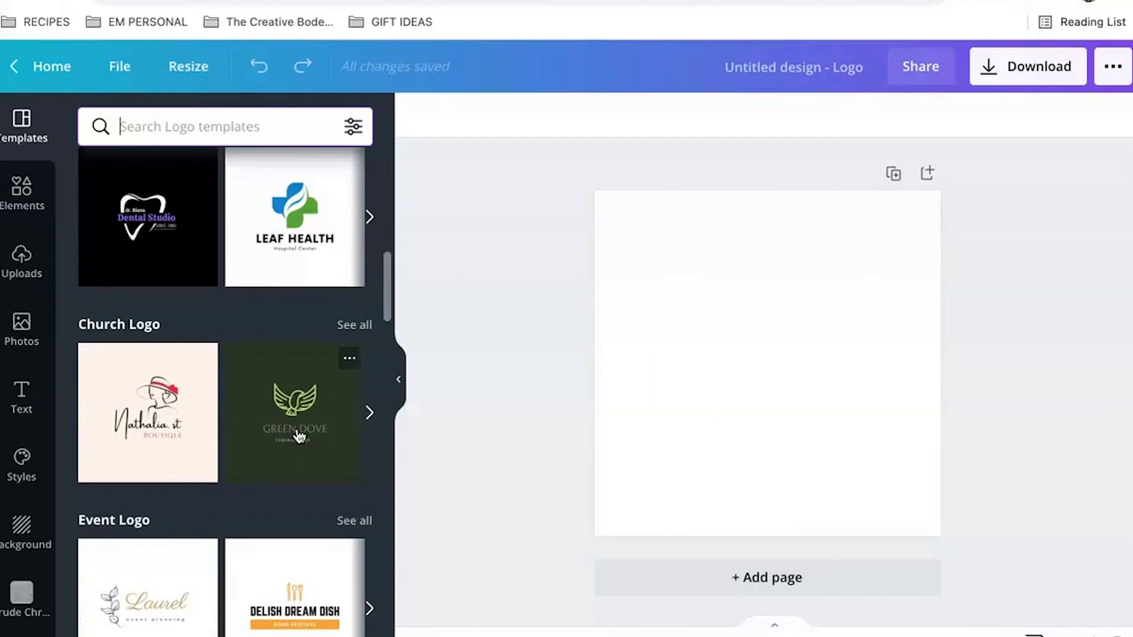
{"action": "left_click", "coordinate": [354, 328]}
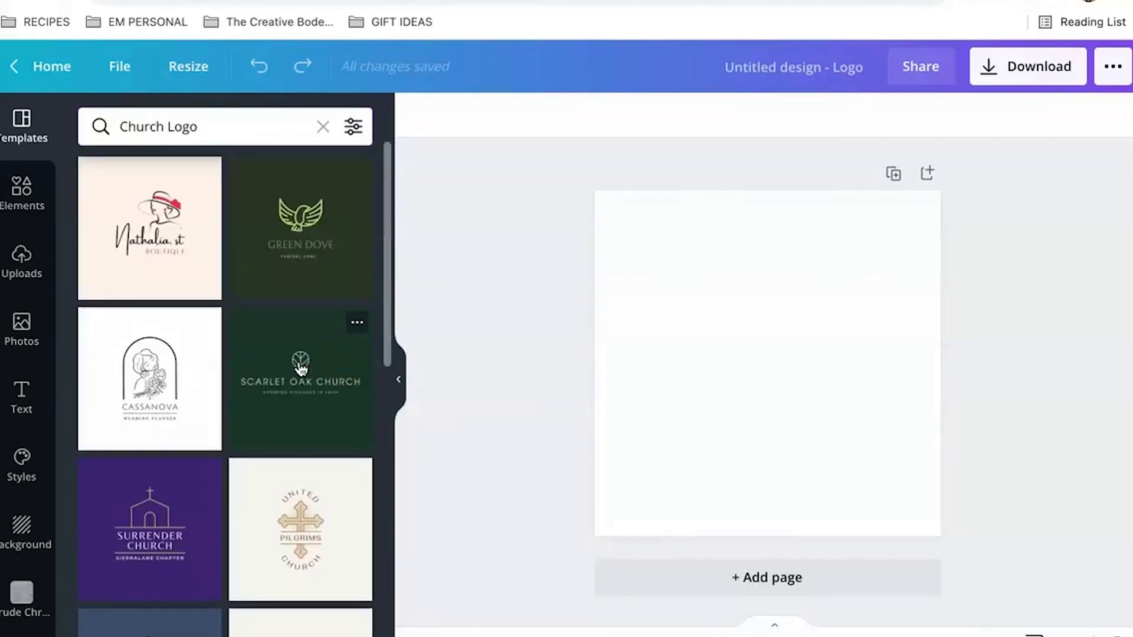
{"action": "scroll", "coordinate": [287, 405], "scroll_direction": "down", "scroll_amount": 3}
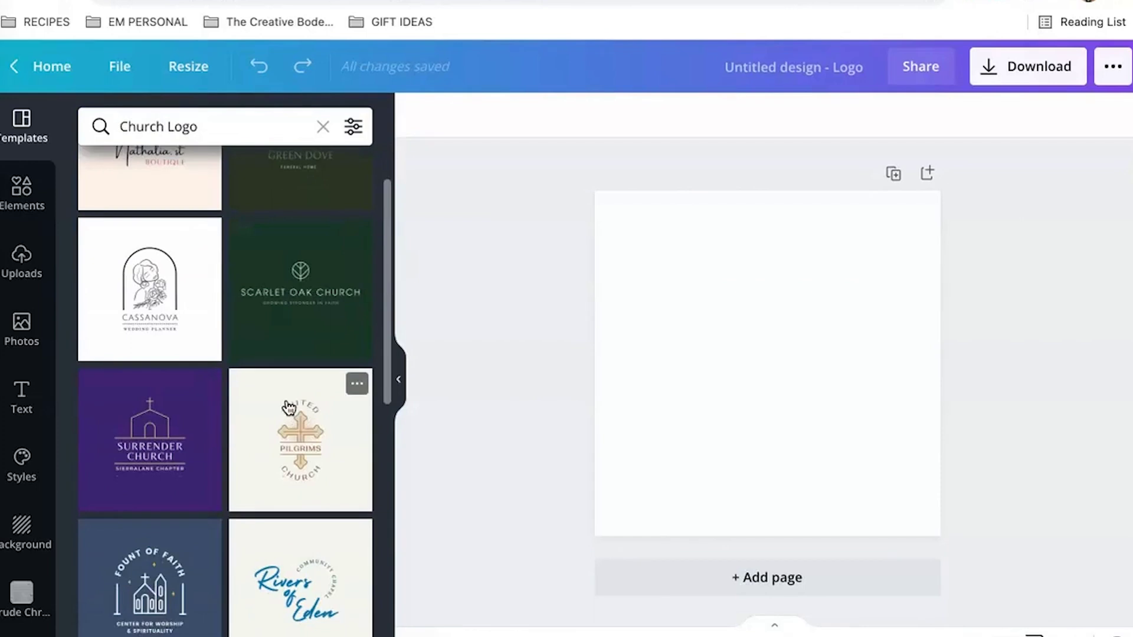
{"action": "scroll", "coordinate": [288, 407], "scroll_direction": "up", "scroll_amount": 3}
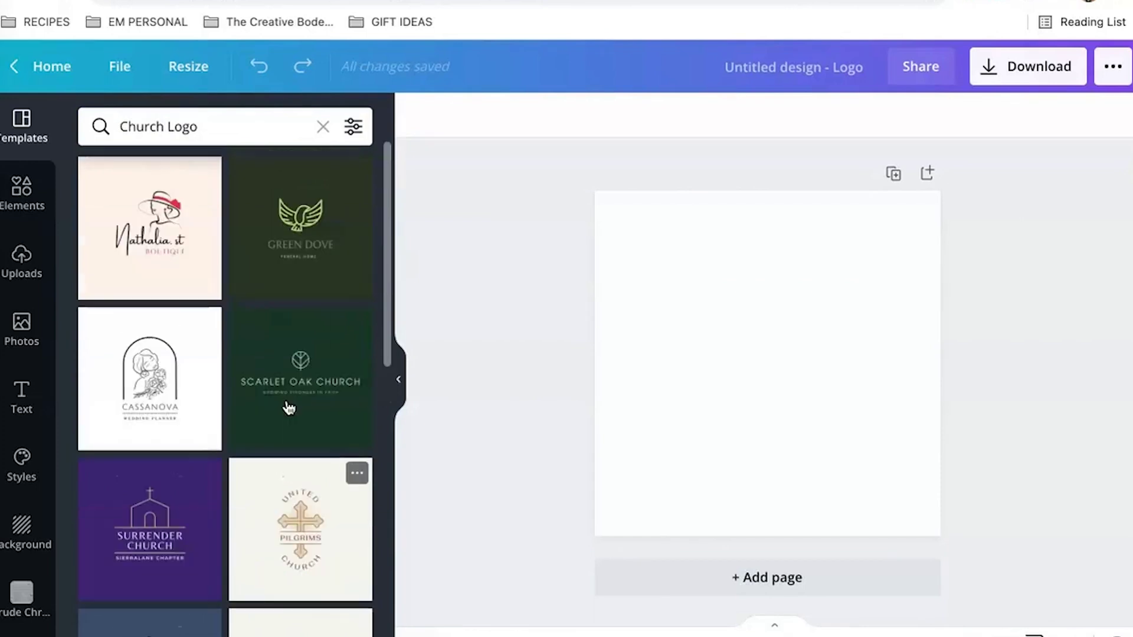
{"action": "left_click", "coordinate": [300, 228]}
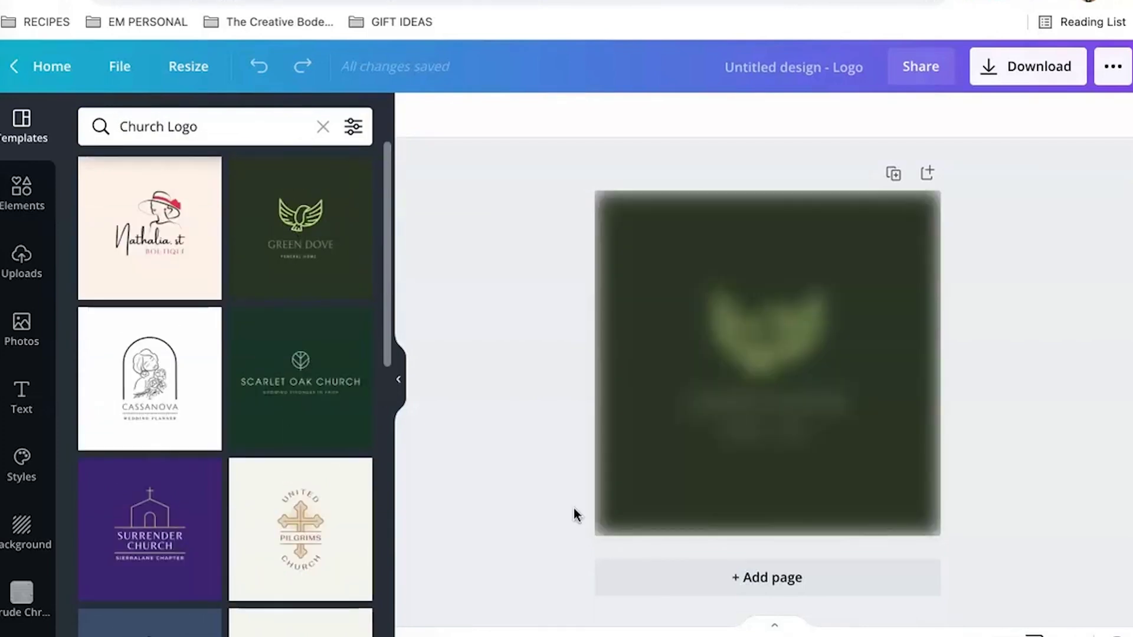
Add Page 2 and fill it with the Anthology logo template.
{"action": "left_click", "coordinate": [690, 584]}
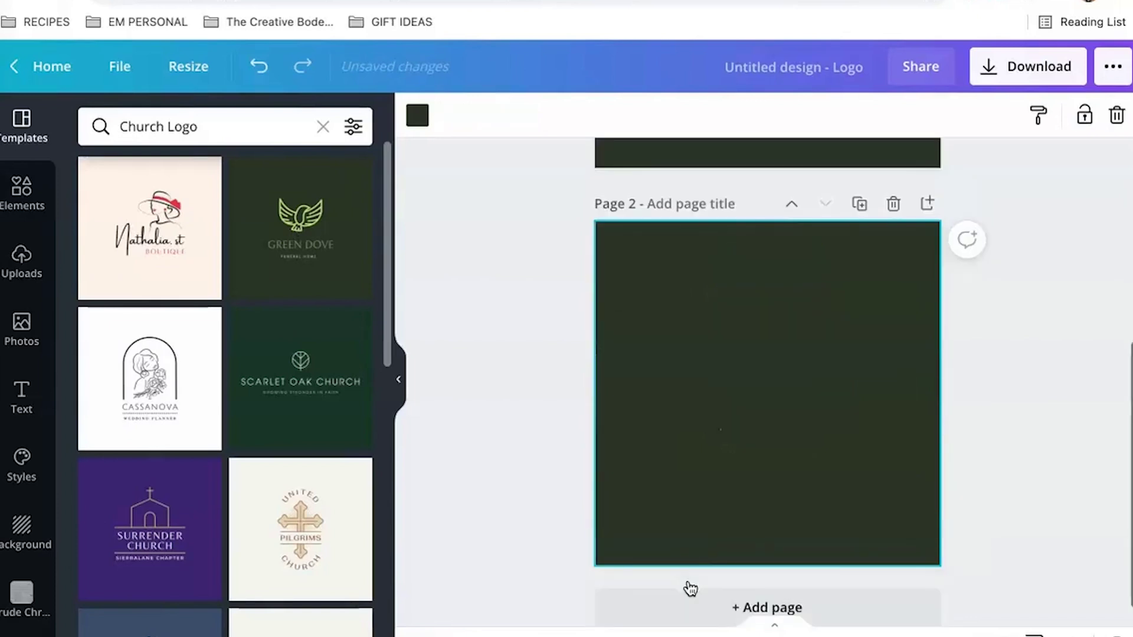
{"action": "left_click", "coordinate": [323, 128]}
{"action": "left_click", "coordinate": [298, 242]}
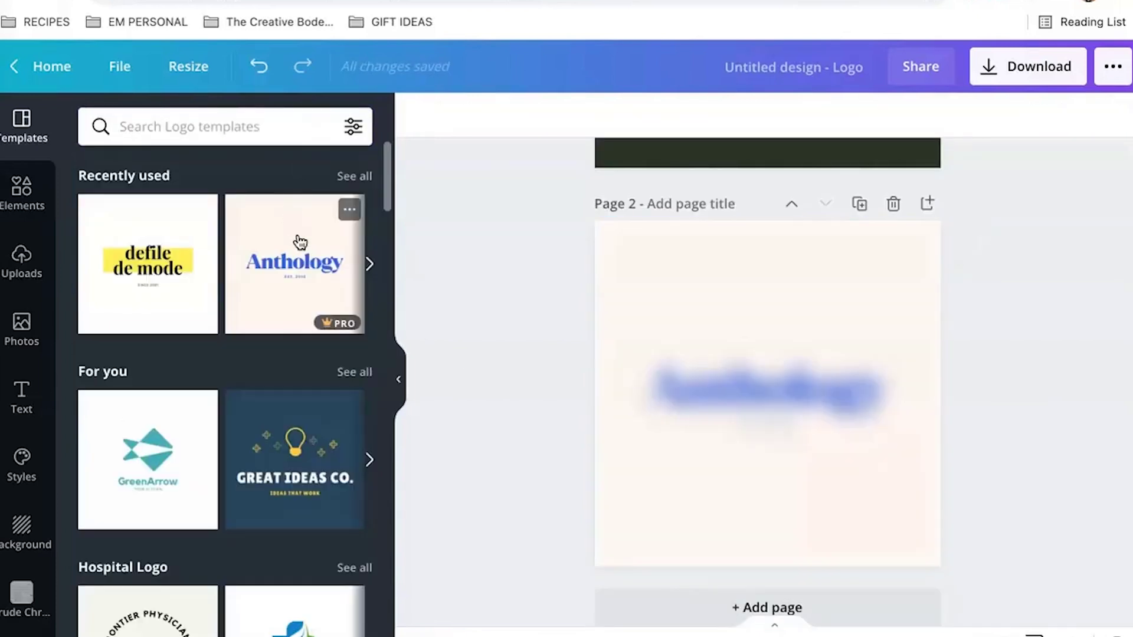
Add Page 3 with the Olivia Brand Fashion template from Recently used.
{"action": "left_click", "coordinate": [689, 599]}
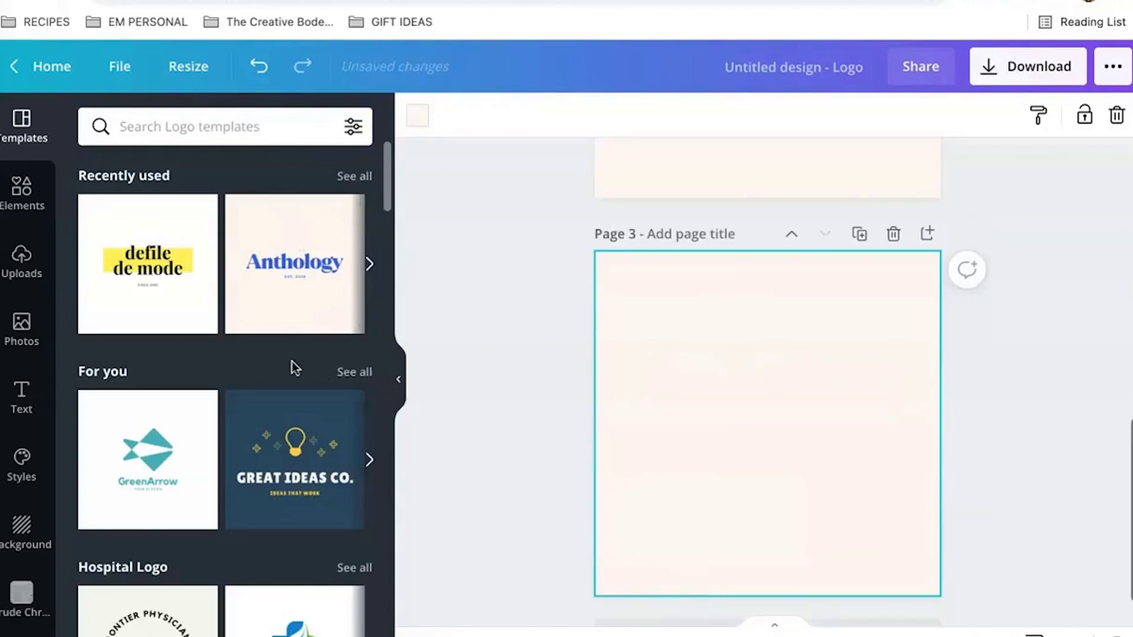
{"action": "left_click", "coordinate": [344, 177]}
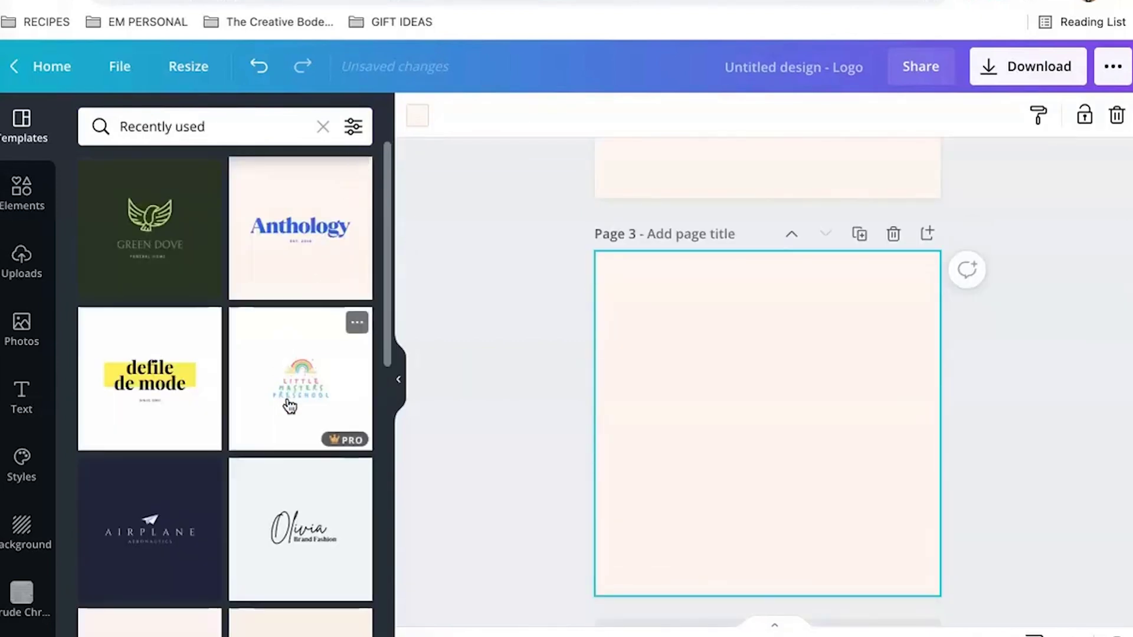
{"action": "scroll", "coordinate": [291, 407], "scroll_direction": "down", "scroll_amount": 2}
{"action": "left_click", "coordinate": [291, 413]}
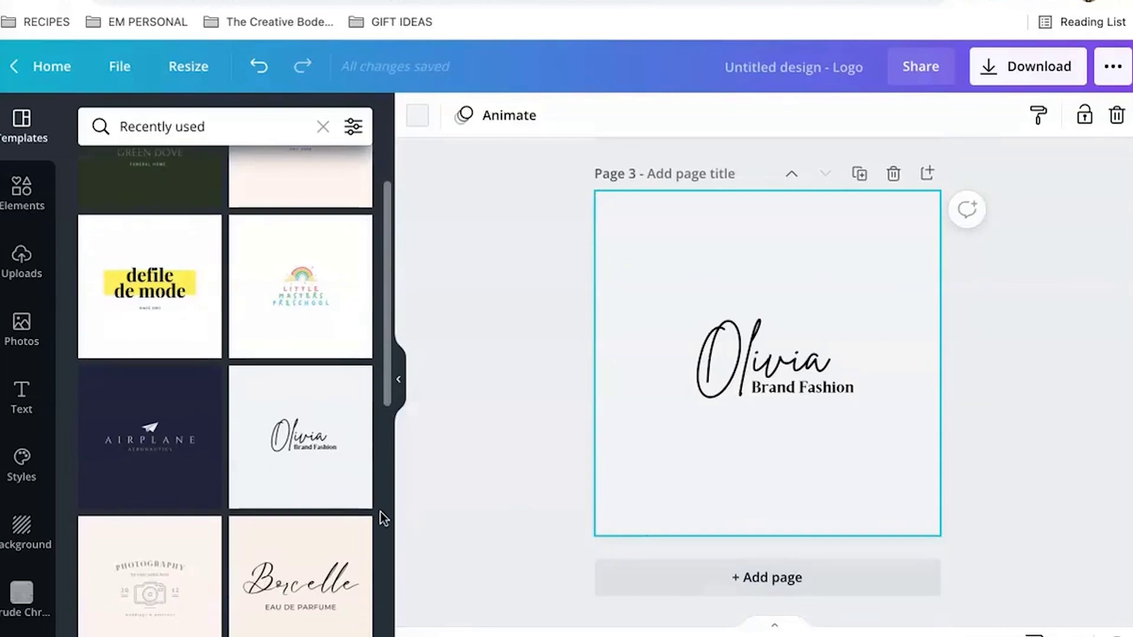
Add Page 4 with the Photography camera logo template.
{"action": "left_click", "coordinate": [639, 576]}
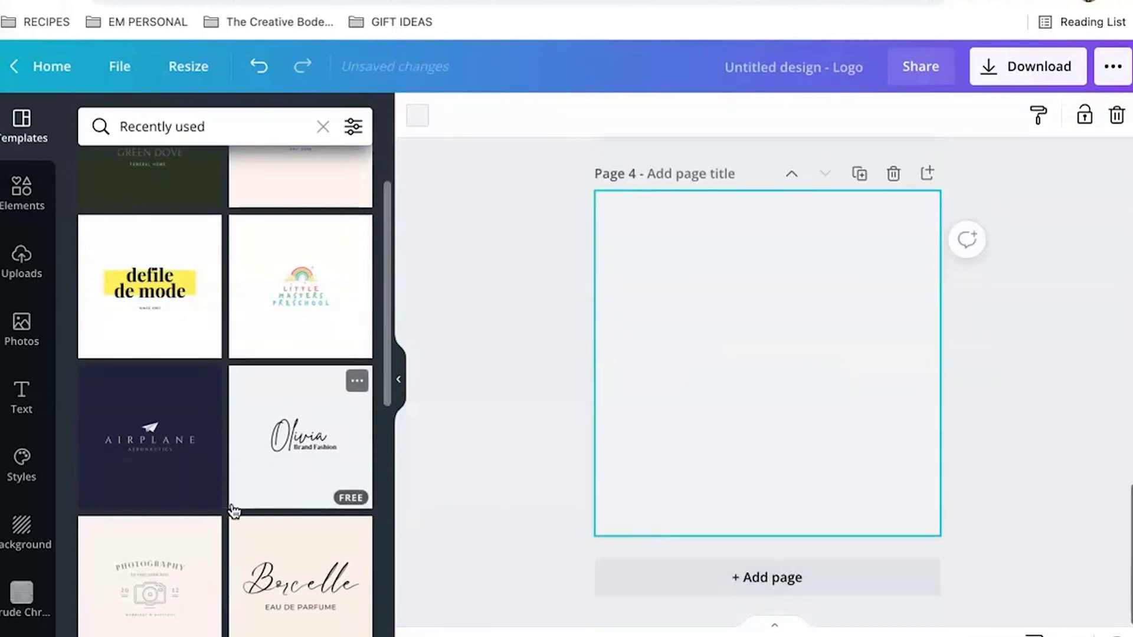
{"action": "left_click", "coordinate": [164, 587]}
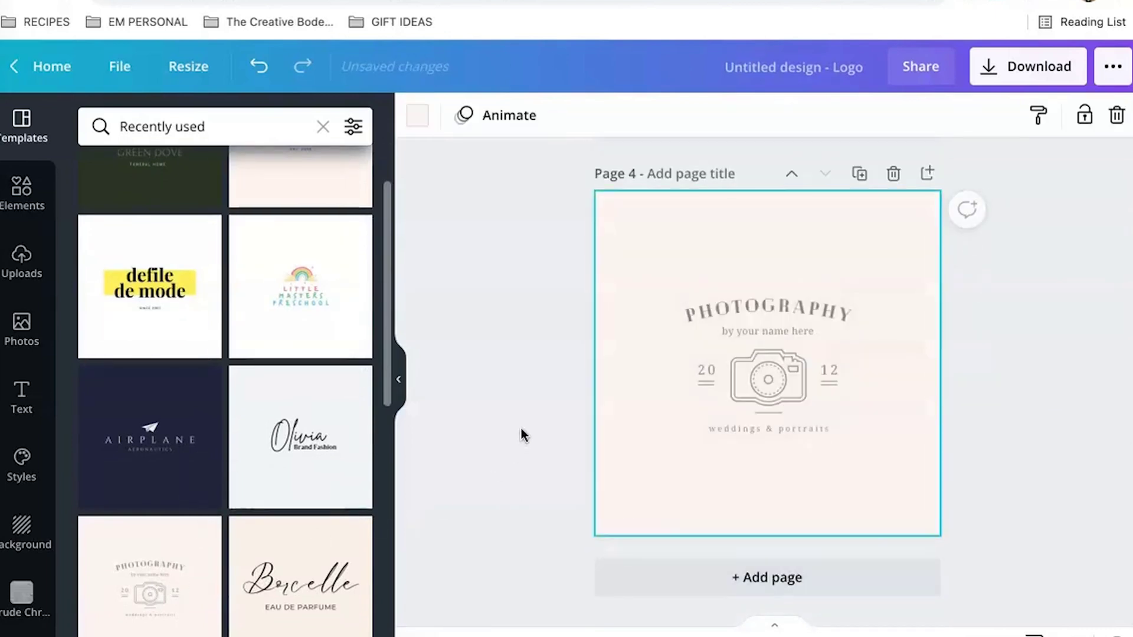
{"action": "scroll", "coordinate": [522, 435], "scroll_direction": "up", "scroll_amount": 15}
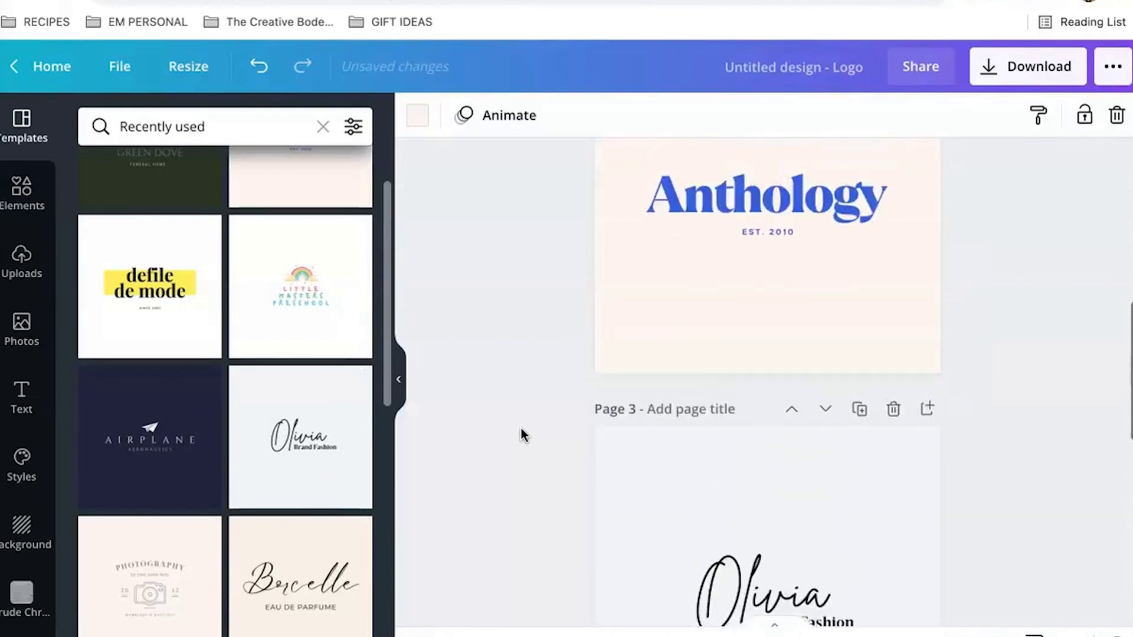
{"action": "scroll", "coordinate": [523, 434], "scroll_direction": "up", "scroll_amount": 3}
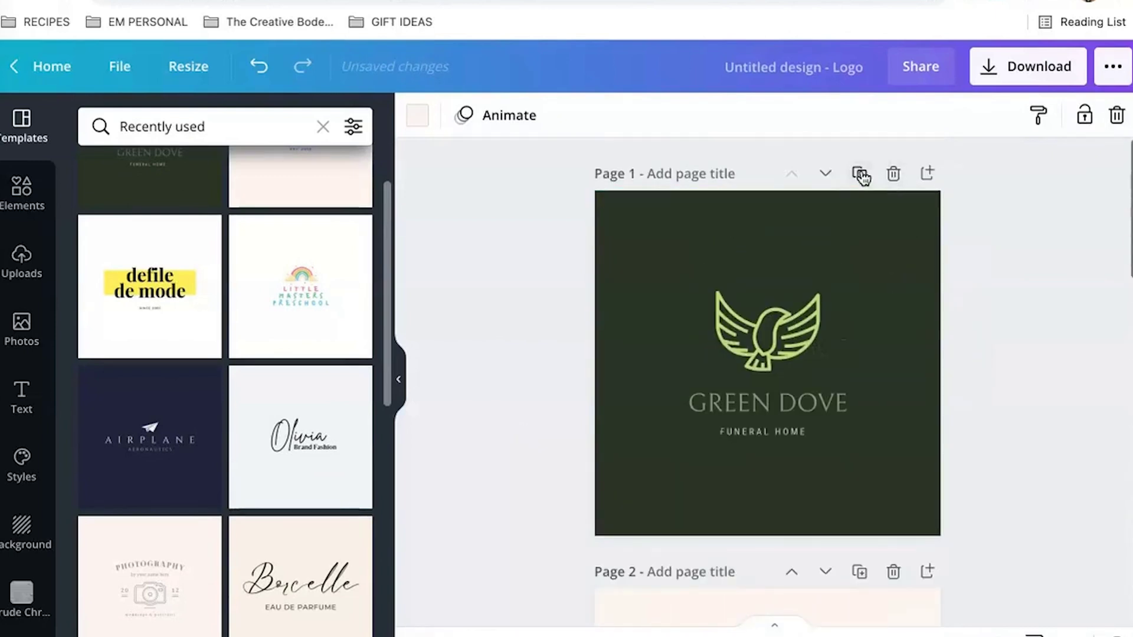
Duplicate the Green Dove logo page.
{"action": "left_click", "coordinate": [860, 175]}
{"action": "scroll", "coordinate": [857, 254], "scroll_direction": "up", "scroll_amount": 5}
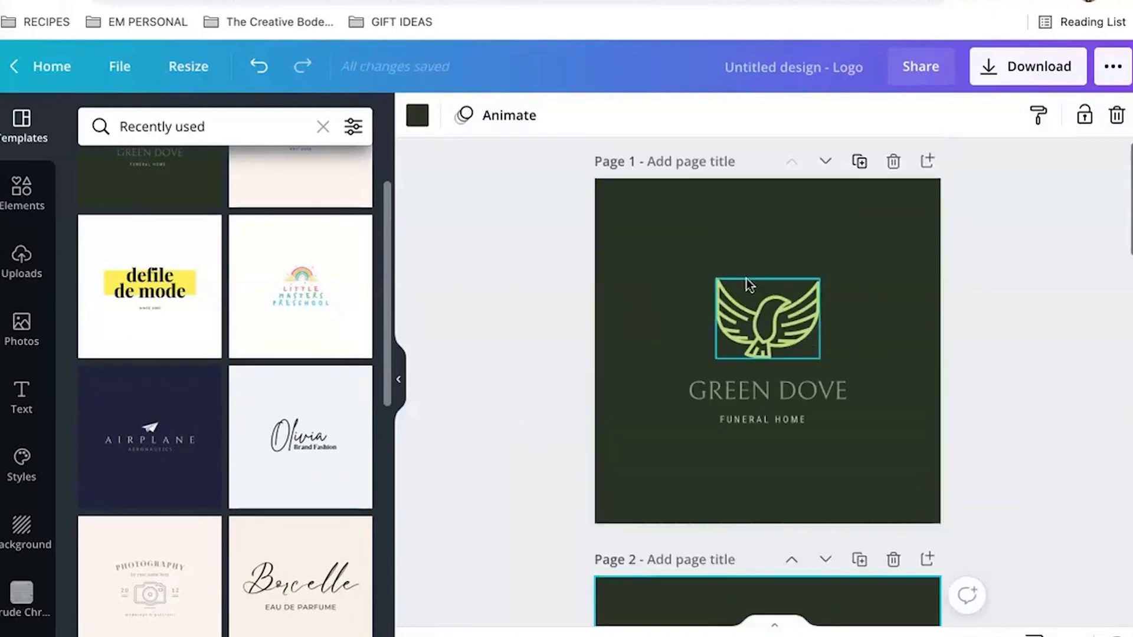
{"action": "scroll", "coordinate": [873, 335], "scroll_direction": "down", "scroll_amount": 5}
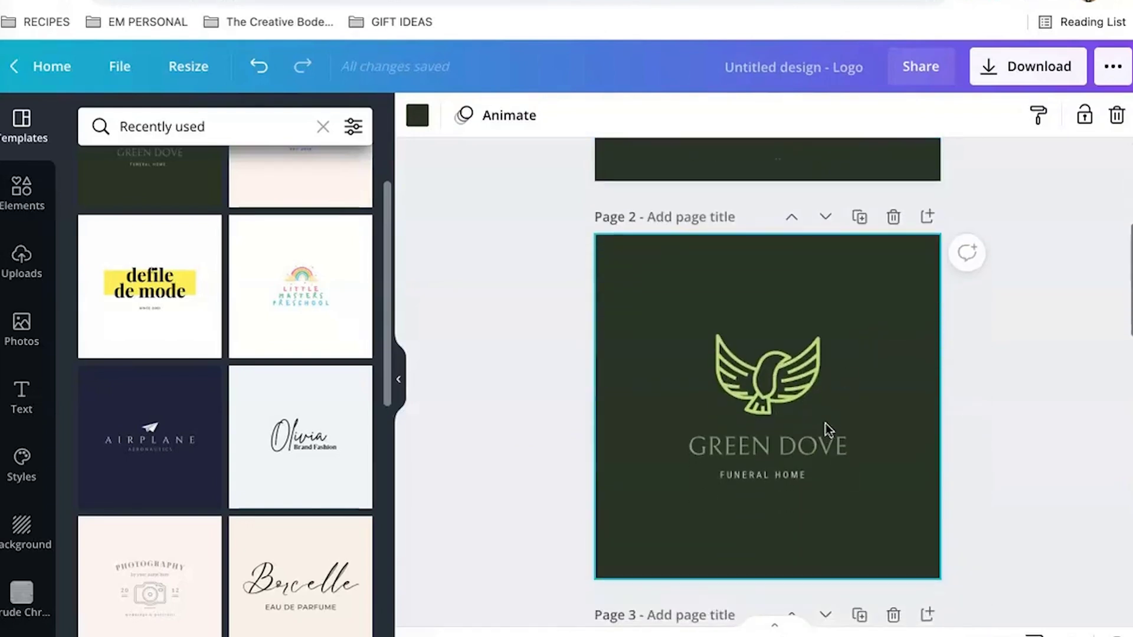
Change the copy's heading to THE CREATIVE and its tagline to BODEGA.
{"action": "left_click", "coordinate": [826, 447]}
{"action": "left_click", "coordinate": [825, 446]}
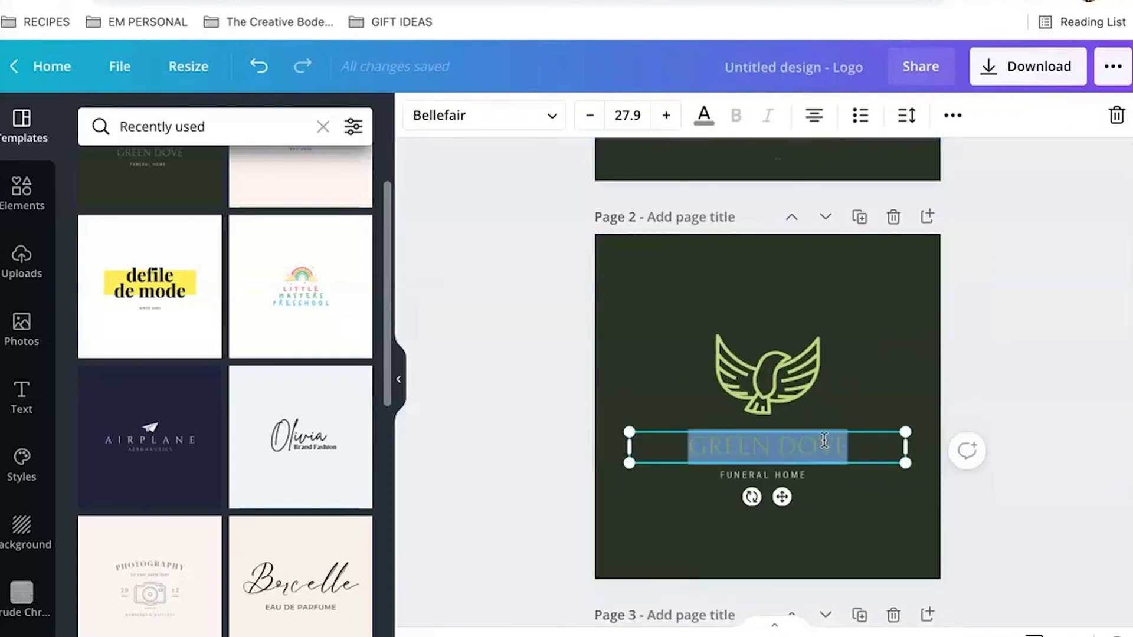
{"action": "type", "text": "THE"}
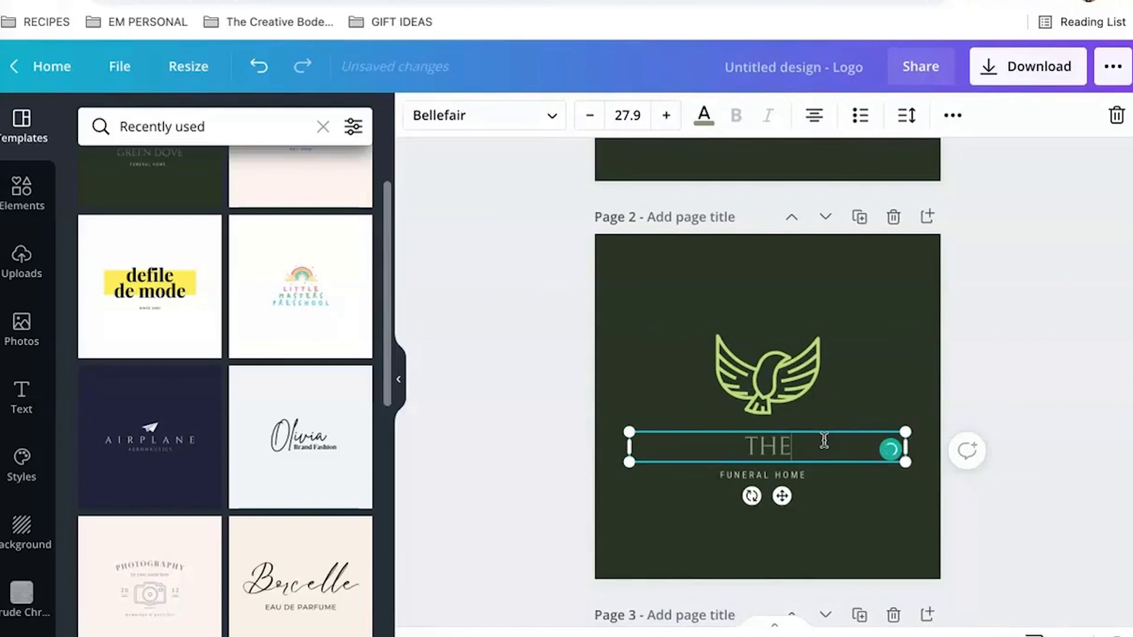
{"action": "type", "text": " CREATIVE"}
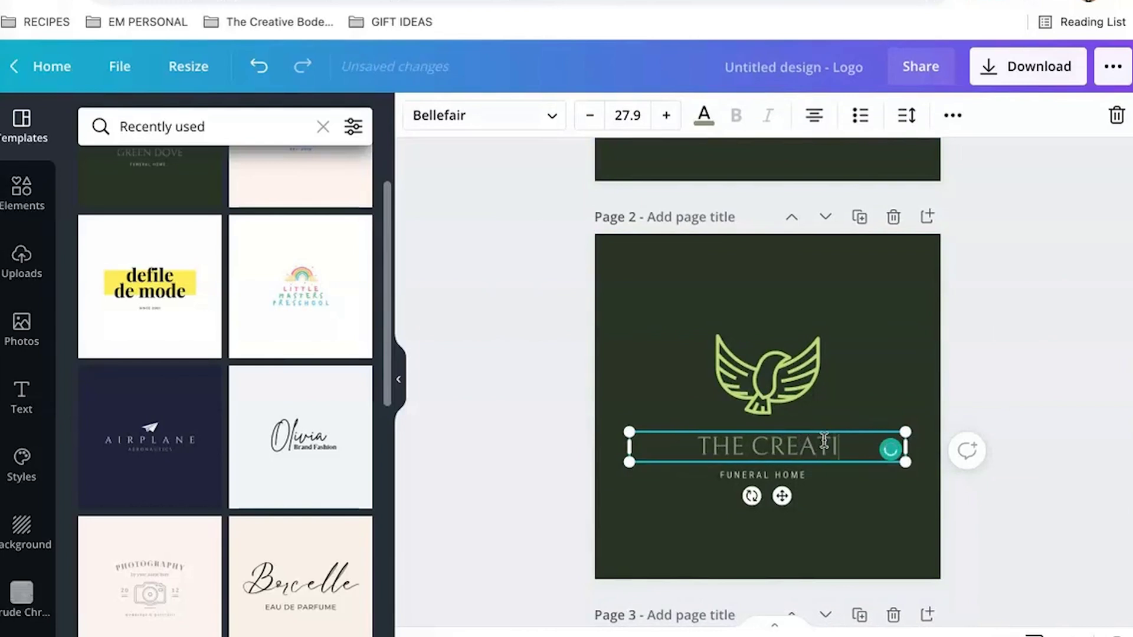
{"action": "double_click", "coordinate": [795, 476]}
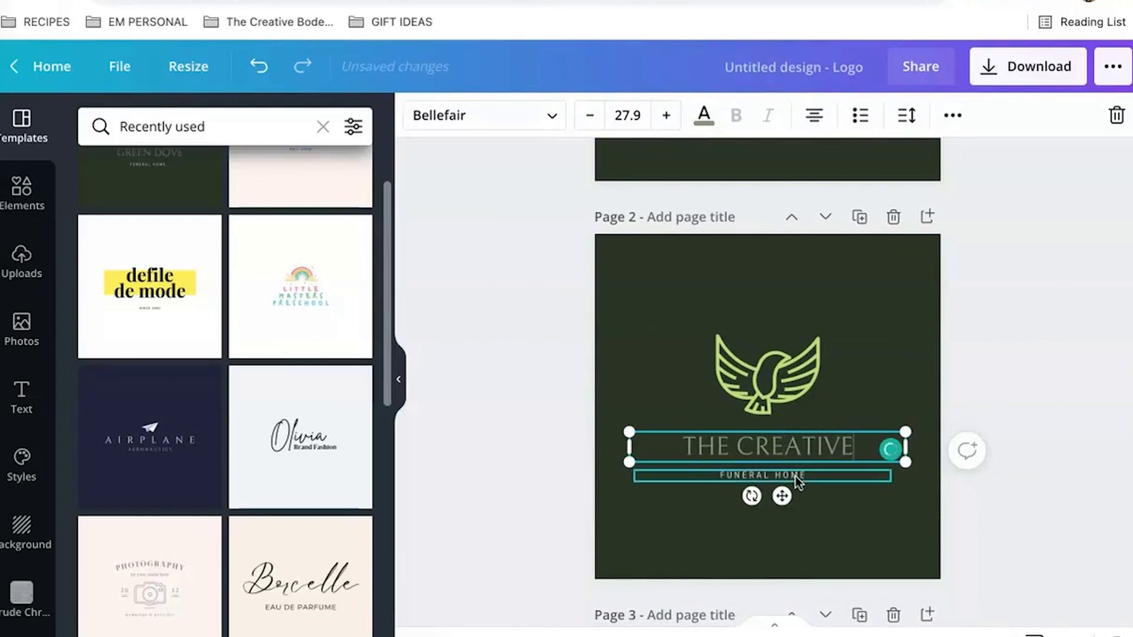
{"action": "type", "text": "BODEGA"}
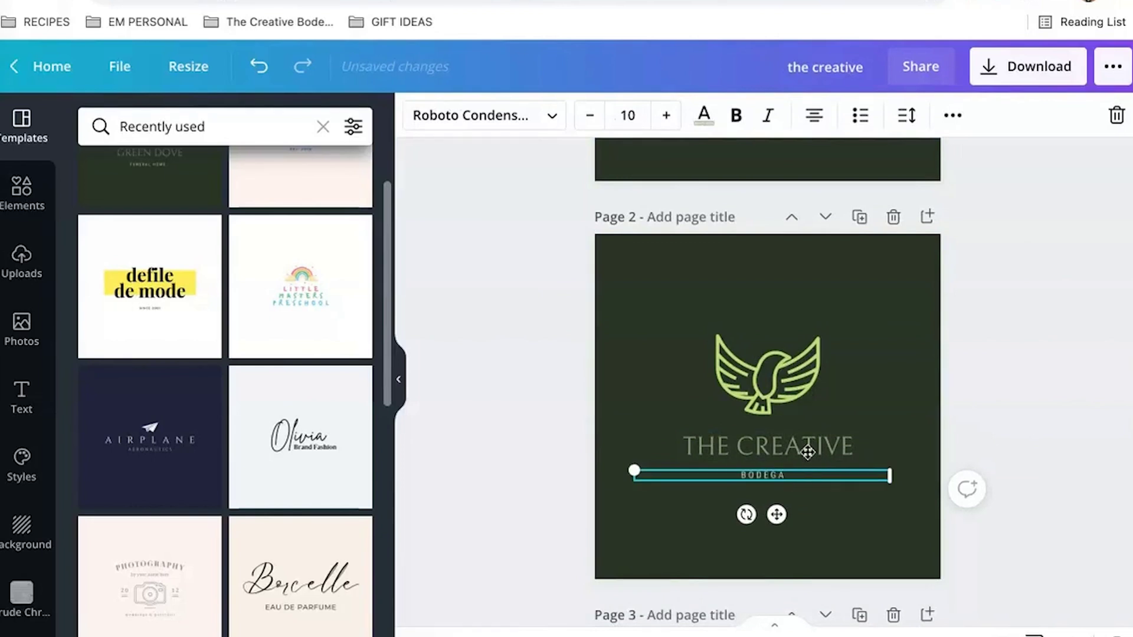
{"action": "left_click", "coordinate": [773, 370]}
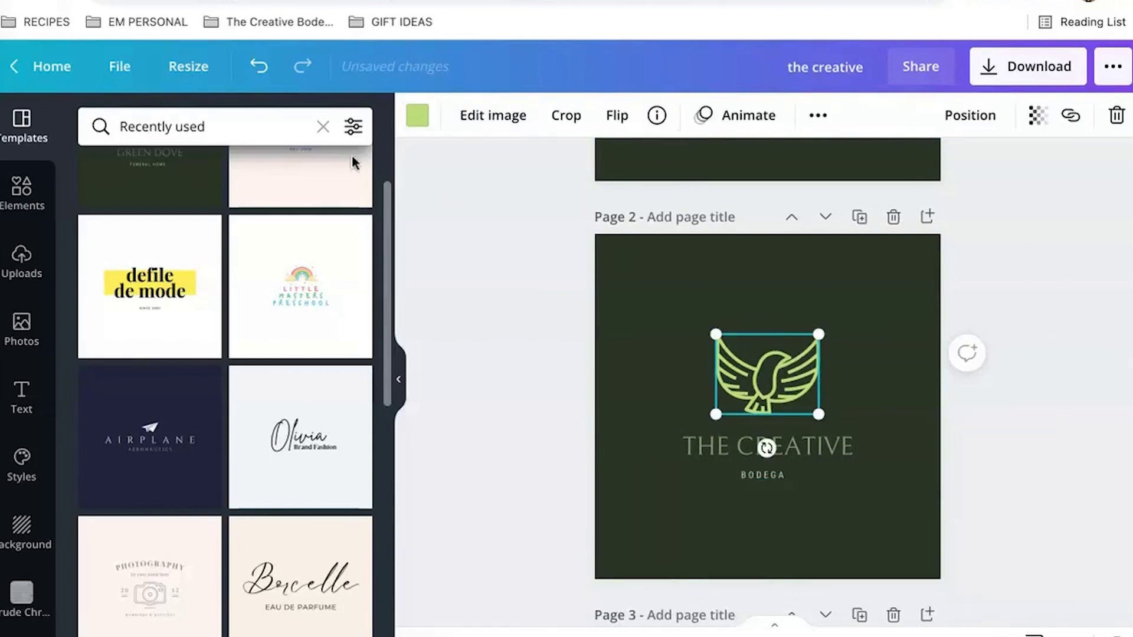
{"action": "left_click", "coordinate": [313, 134]}
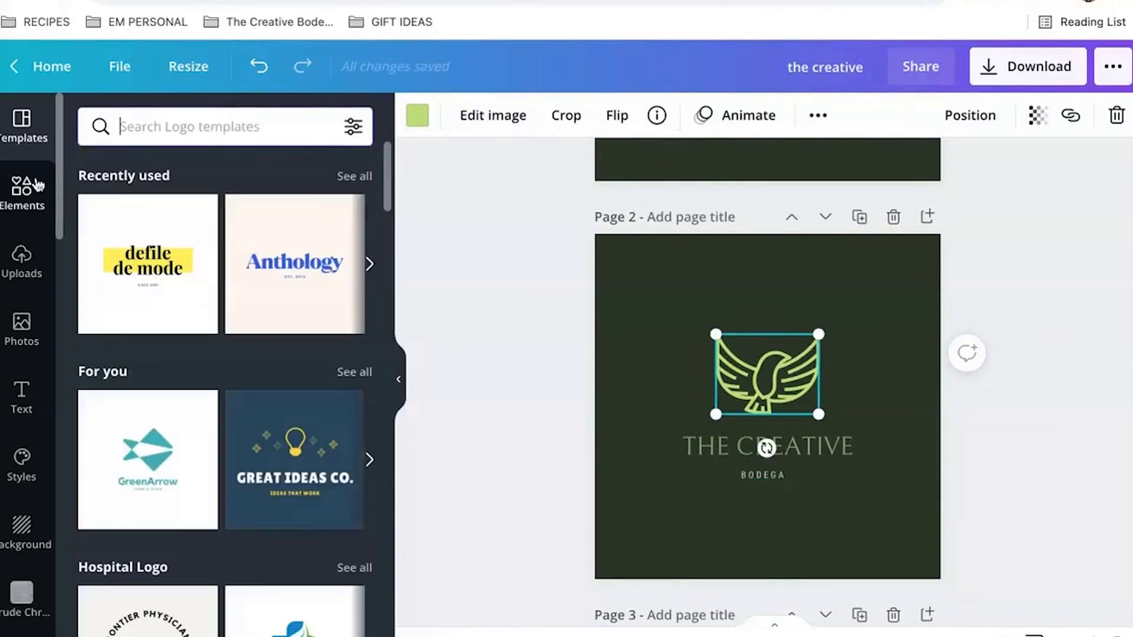
Search the Elements library for 'house' and scroll through the house graphics.
{"action": "left_click", "coordinate": [36, 185]}
{"action": "left_click", "coordinate": [271, 124]}
{"action": "type", "text": "bodega"}
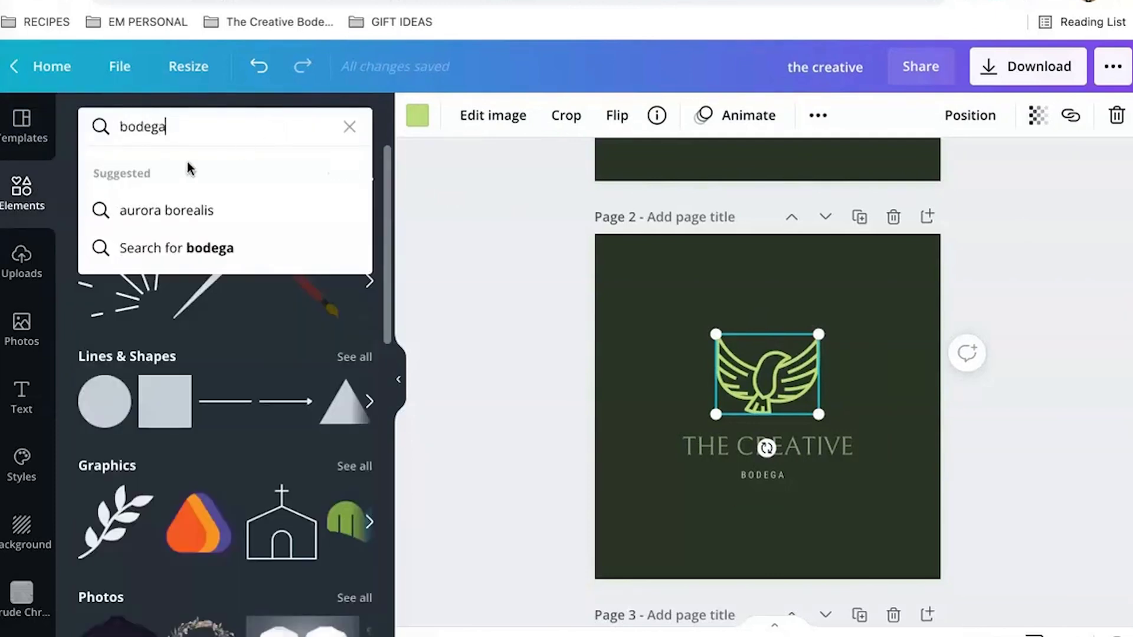
{"action": "key", "text": "BackSpace"}
{"action": "key", "text": "BackSpace"}
{"action": "key", "text": "BackSpace"}
{"action": "key", "text": "BackSpace"}
{"action": "key", "text": "BackSpace"}
{"action": "key", "text": "BackSpace"}
{"action": "type", "text": "house"}
{"action": "key", "text": "Return"}
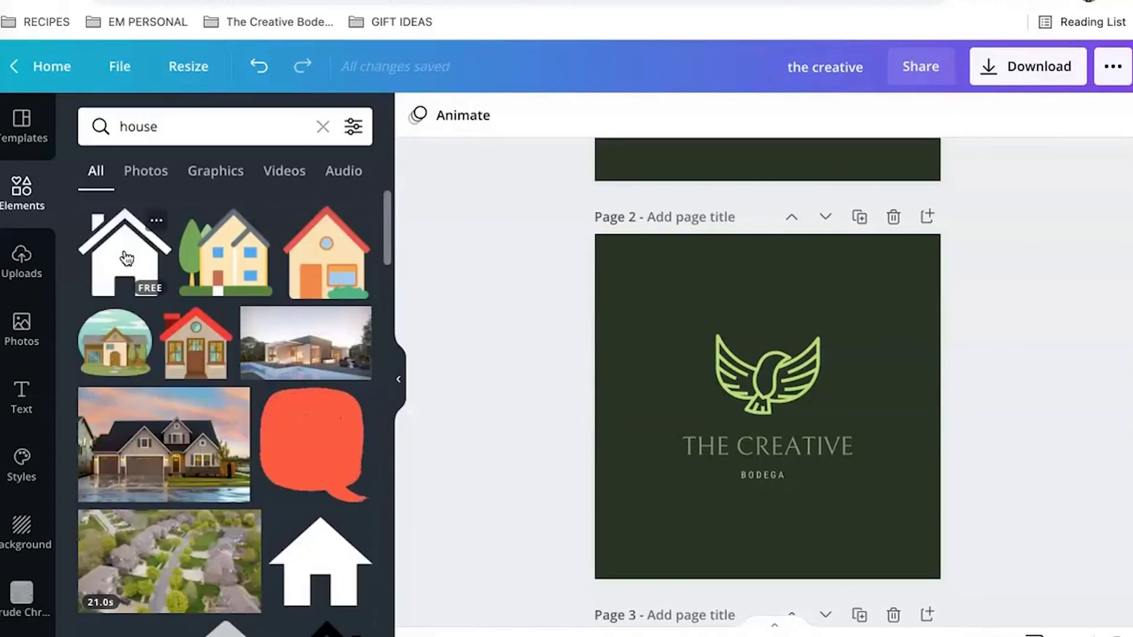
{"action": "scroll", "coordinate": [303, 443], "scroll_direction": "down", "scroll_amount": 2}
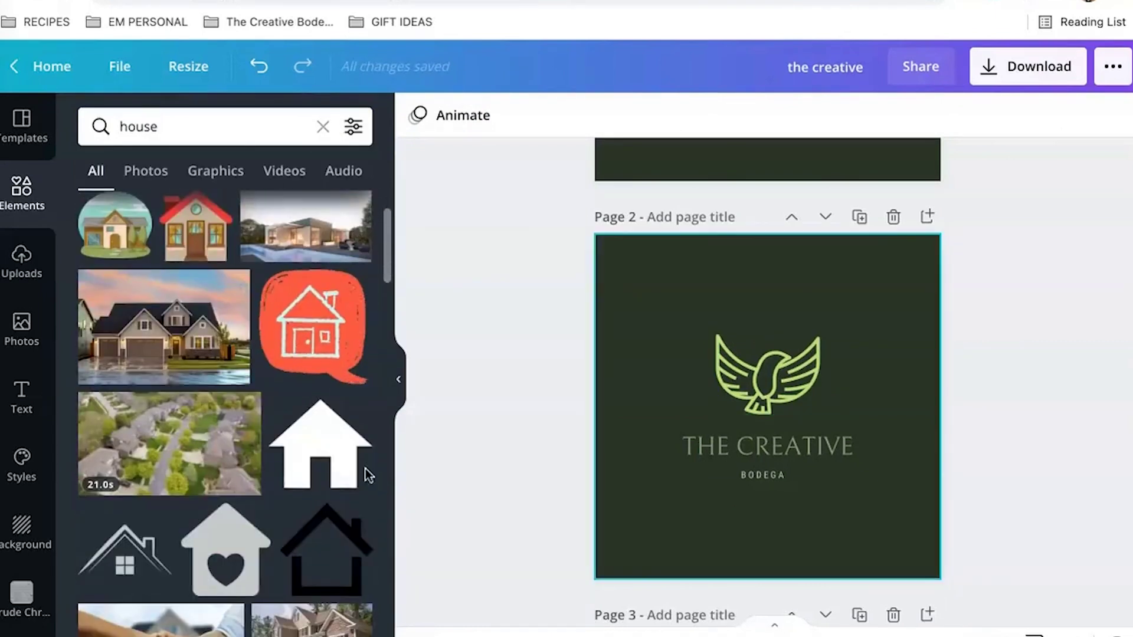
{"action": "scroll", "coordinate": [342, 480], "scroll_direction": "down", "scroll_amount": 2}
{"action": "scroll", "coordinate": [320, 495], "scroll_direction": "down", "scroll_amount": 5}
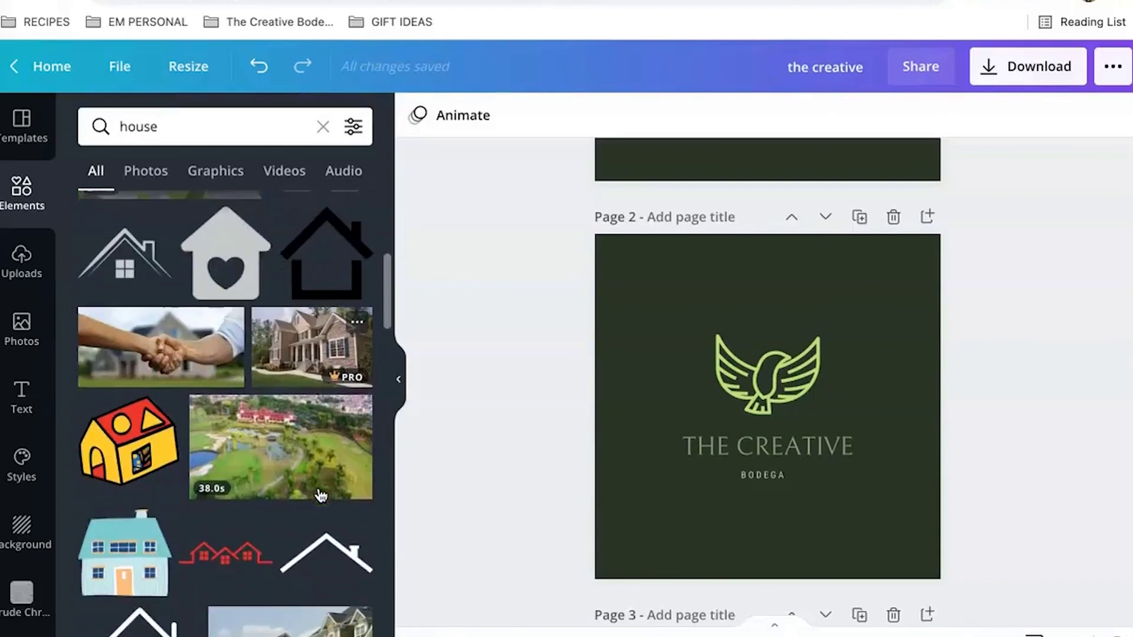
{"action": "scroll", "coordinate": [320, 494], "scroll_direction": "down", "scroll_amount": 2}
Add the house outline to Page 2, colour it white, and delete the wing graphic.
{"action": "left_click", "coordinate": [168, 472]}
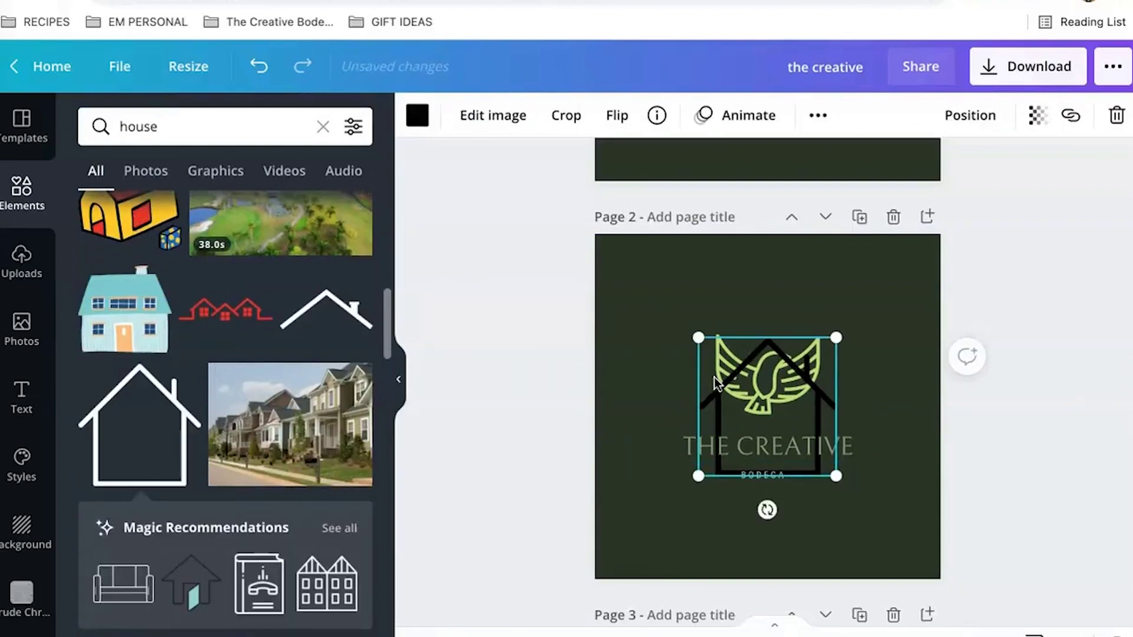
{"action": "left_click_drag", "start_coordinate": [716, 382], "coordinate": [654, 303]}
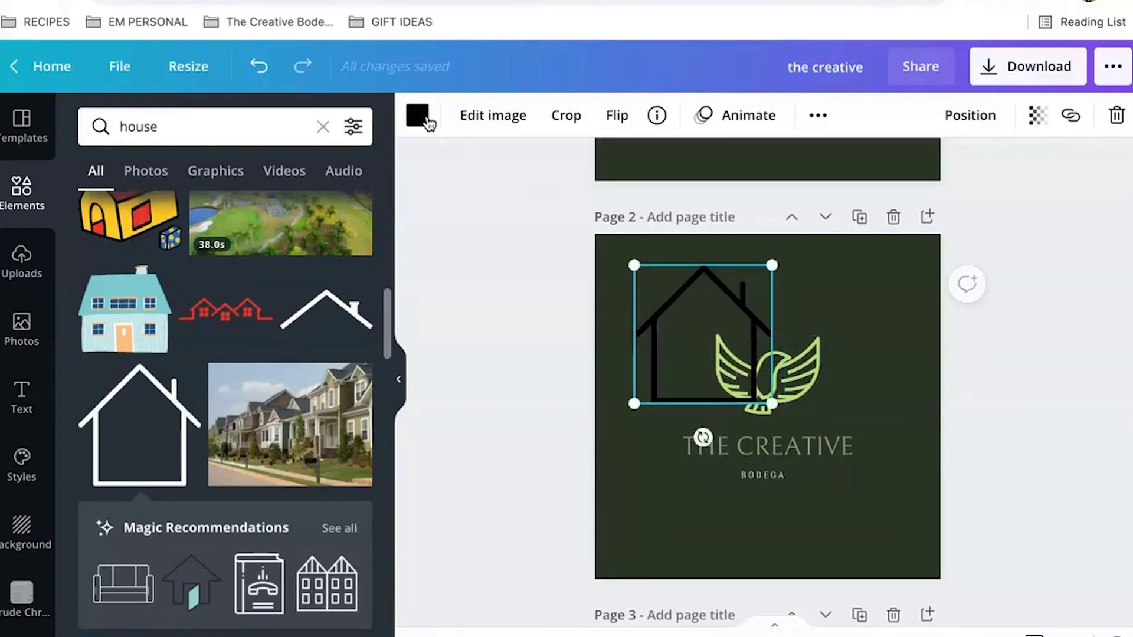
{"action": "left_click", "coordinate": [419, 117]}
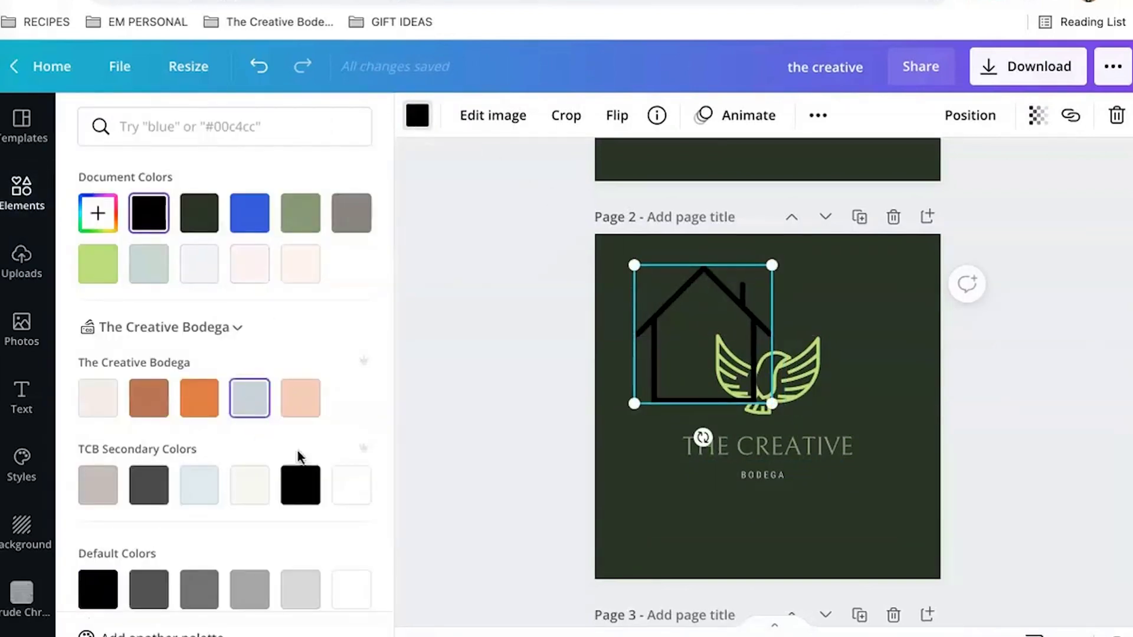
{"action": "left_click", "coordinate": [351, 485]}
{"action": "left_click", "coordinate": [811, 371]}
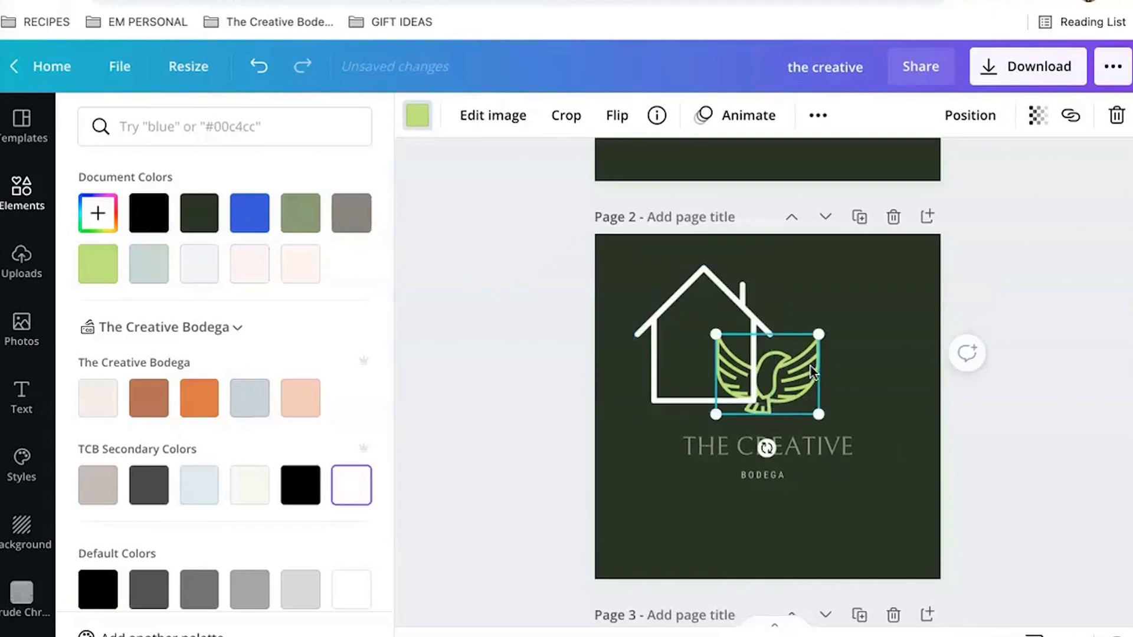
{"action": "key", "text": "Delete"}
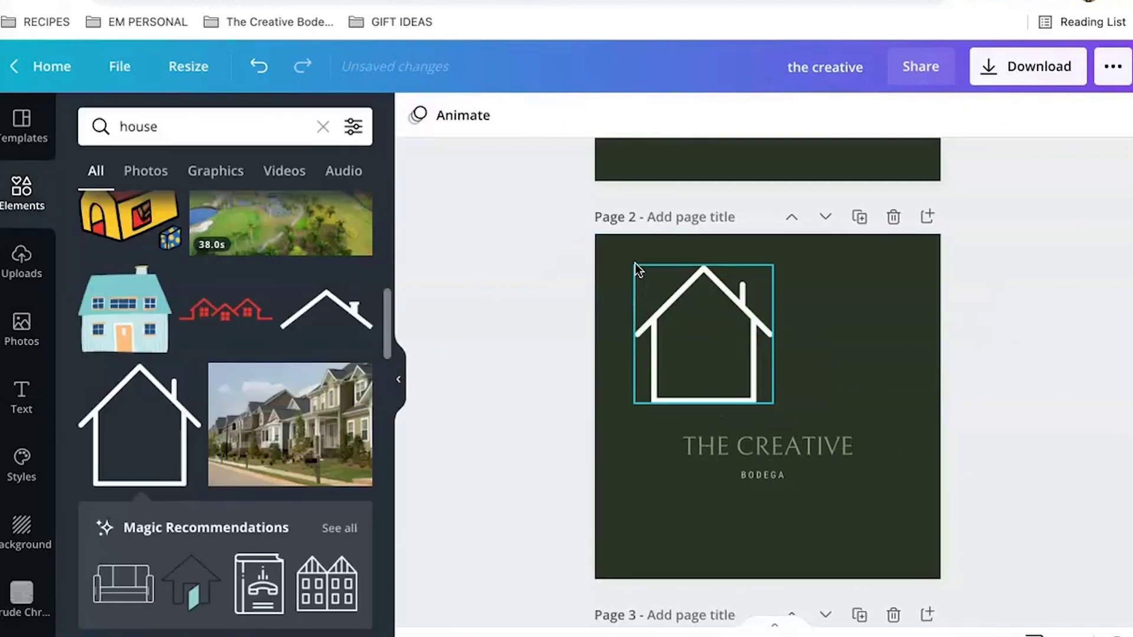
Shrink the house to 88×88 and centre it and BODEGA on the page.
{"action": "left_click", "coordinate": [664, 307]}
{"action": "left_click_drag", "start_coordinate": [635, 263], "coordinate": [705, 349]}
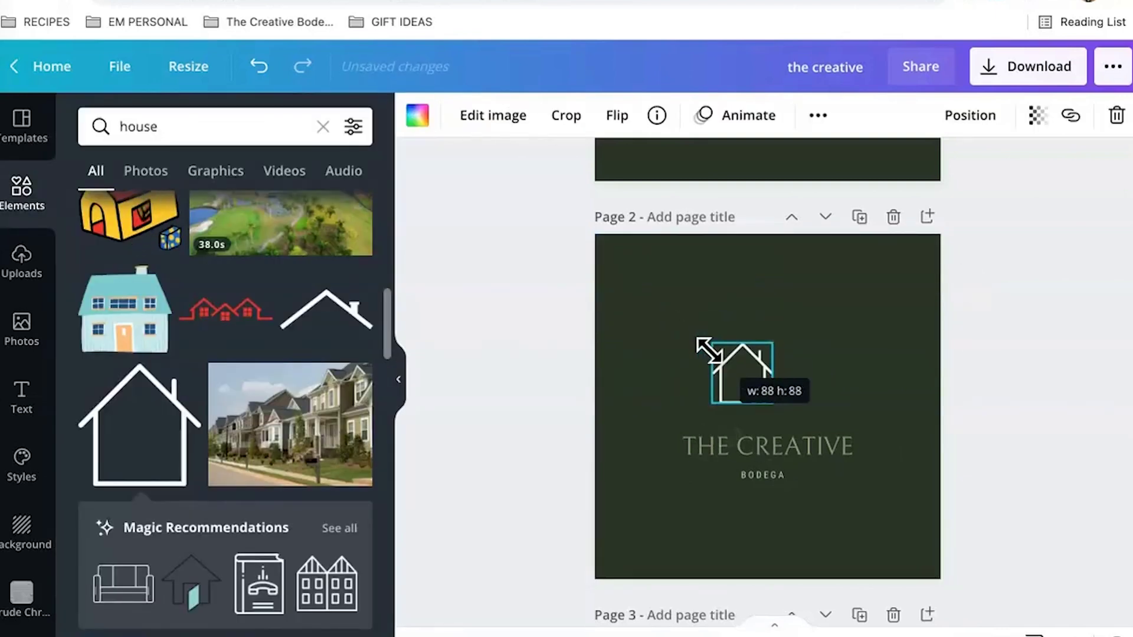
{"action": "left_click_drag", "start_coordinate": [751, 391], "coordinate": [776, 407]}
{"action": "left_click_drag", "start_coordinate": [776, 475], "coordinate": [781, 476]}
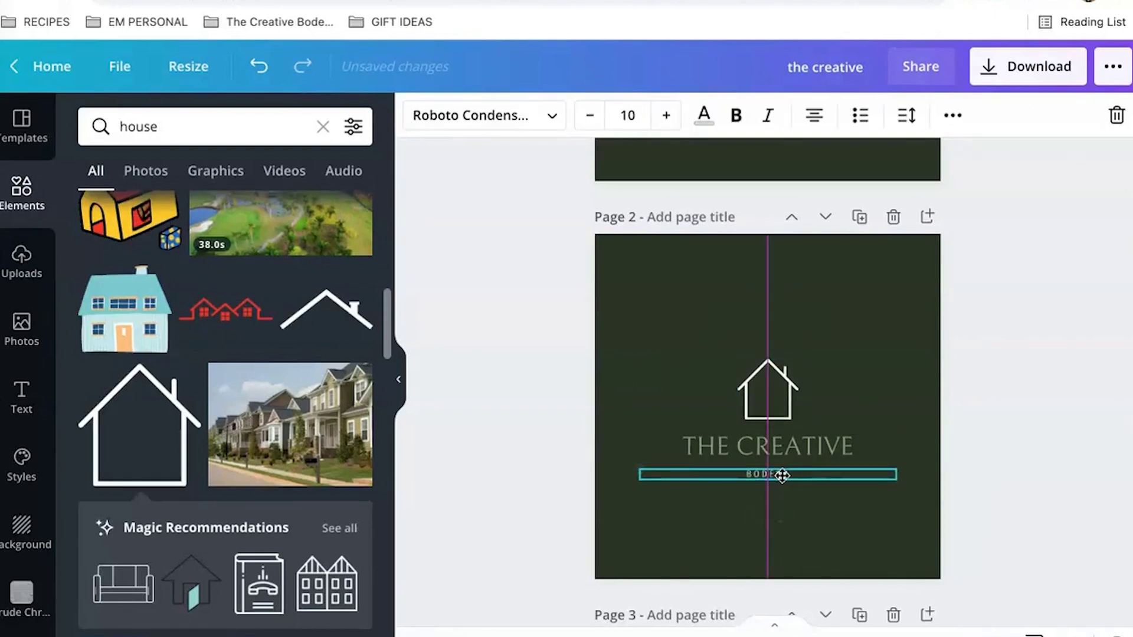
{"action": "left_click", "coordinate": [731, 446]}
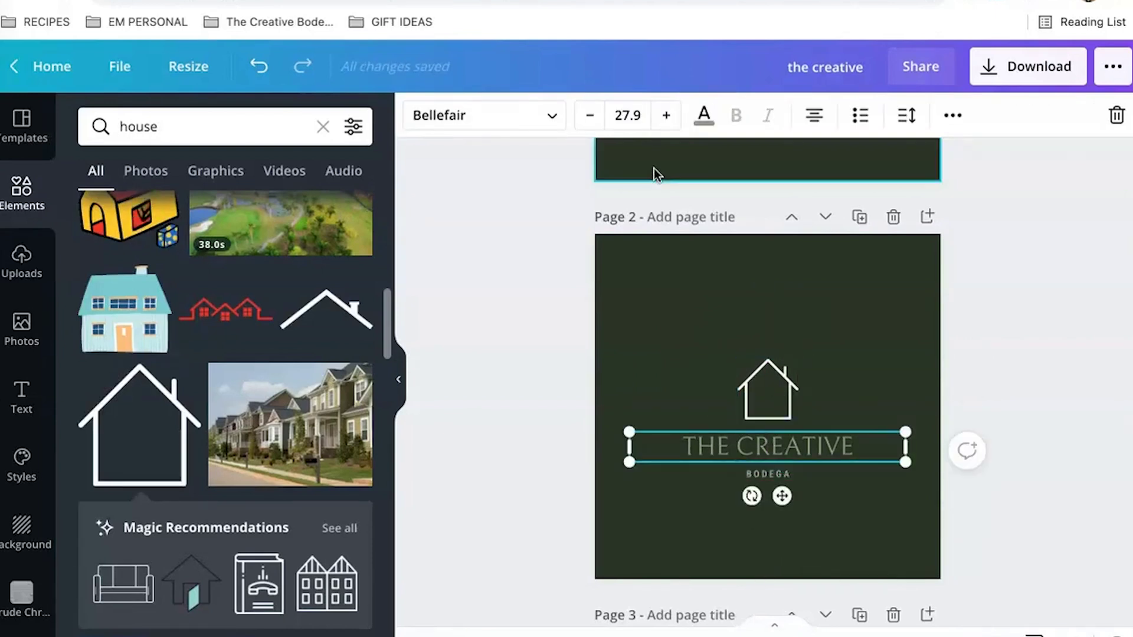
Duplicate the Anthology page as Page 4 and select its Anthology text for rewriting.
{"action": "left_click", "coordinate": [693, 125]}
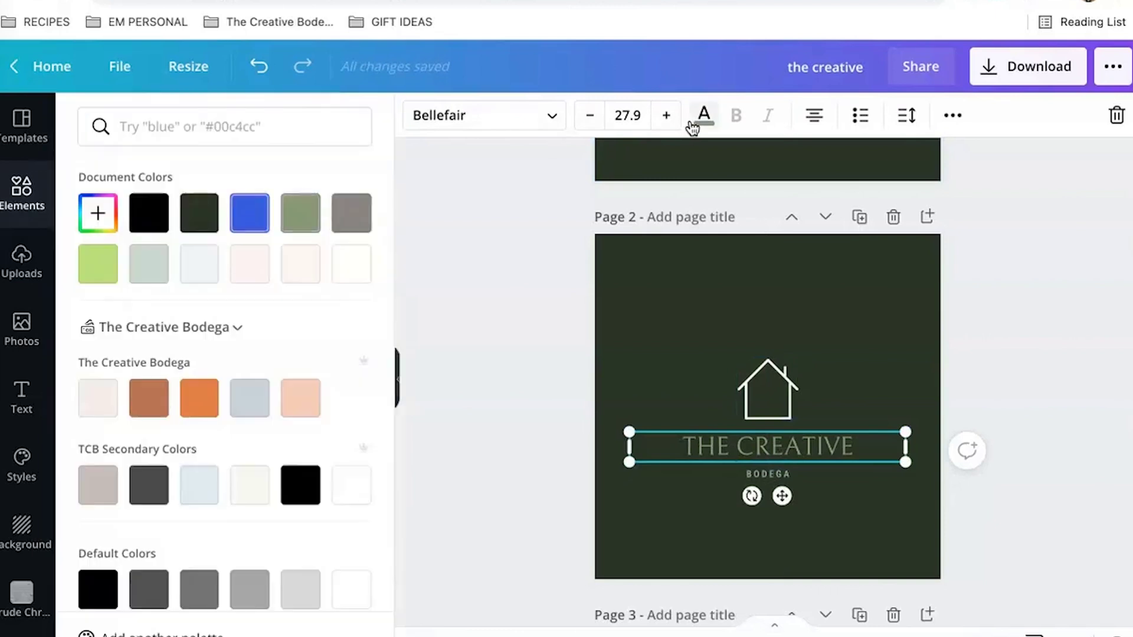
{"action": "left_click", "coordinate": [356, 273]}
{"action": "scroll", "coordinate": [695, 341], "scroll_direction": "down", "scroll_amount": 10}
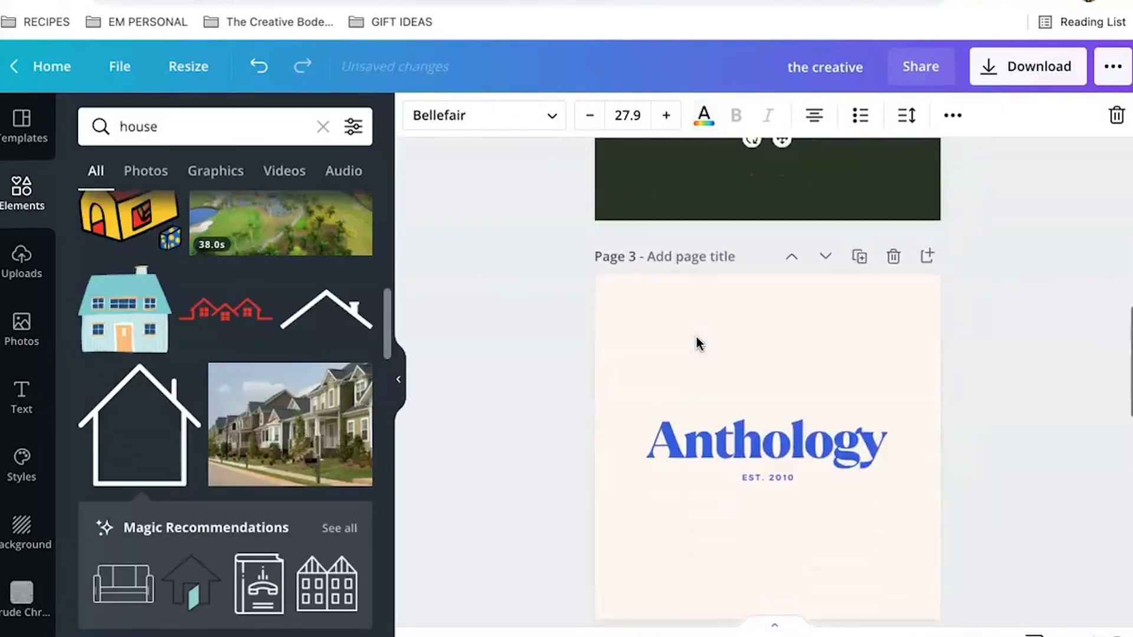
{"action": "scroll", "coordinate": [704, 441], "scroll_direction": "up", "scroll_amount": 1}
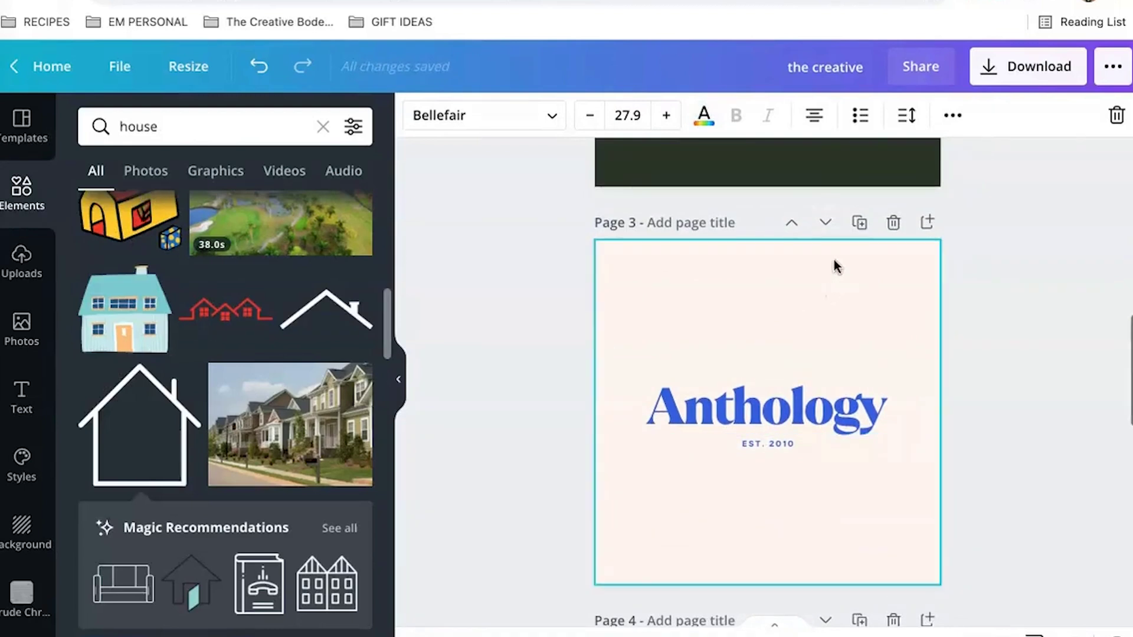
{"action": "left_click", "coordinate": [858, 225]}
{"action": "left_click", "coordinate": [759, 440]}
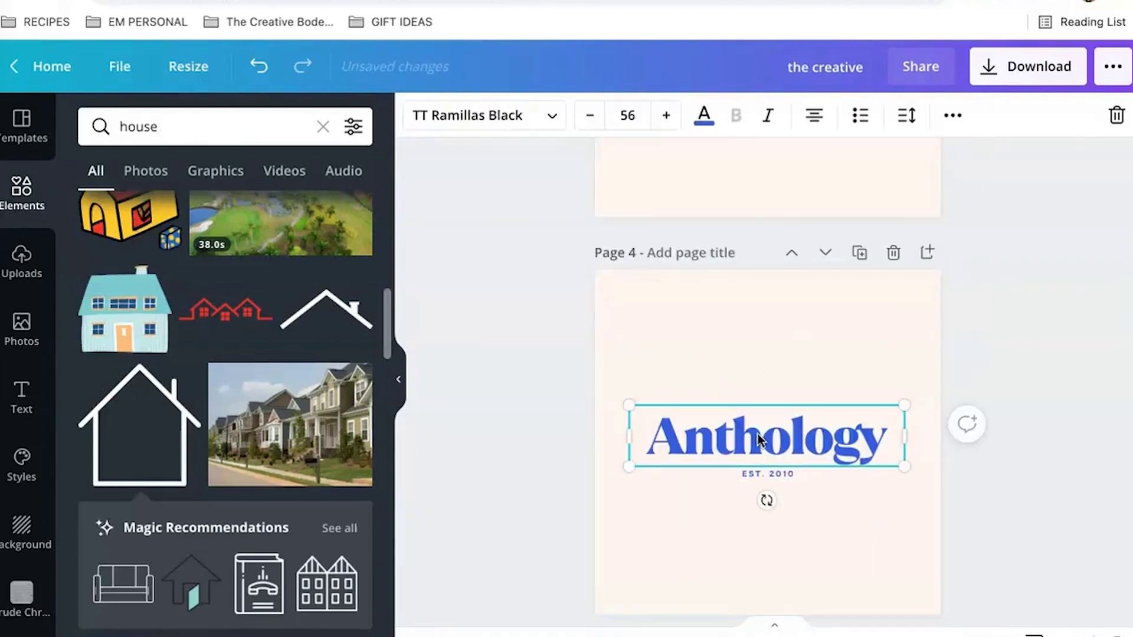
{"action": "double_click", "coordinate": [760, 440]}
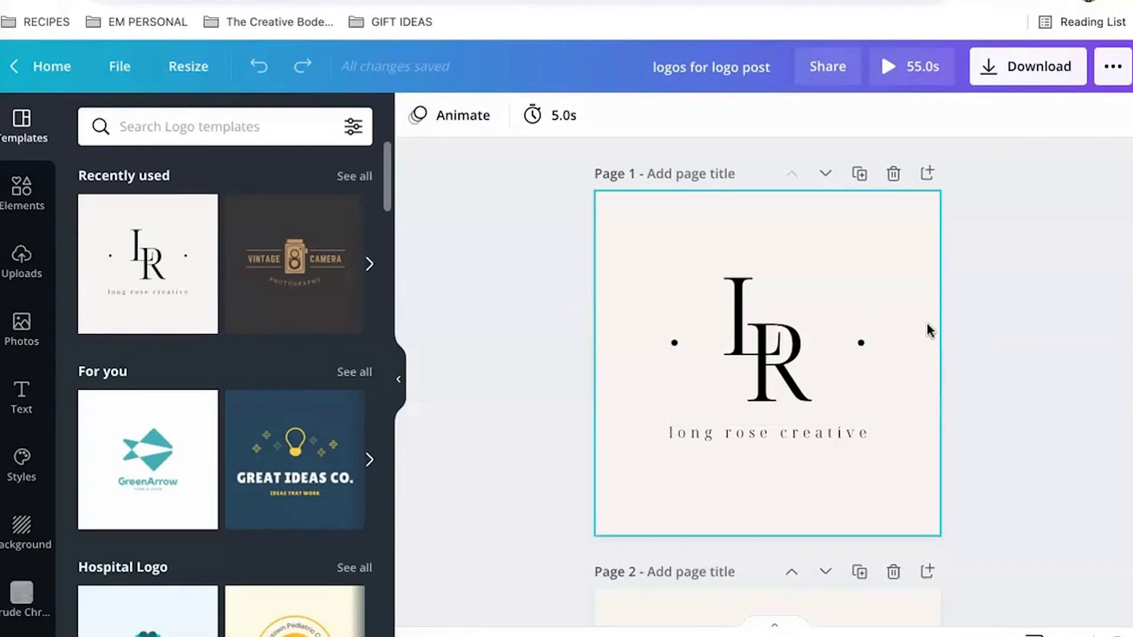
Scroll through the 'logos for logo post' design from Page 1 down to Page 8.
{"action": "scroll", "coordinate": [926, 323], "scroll_direction": "down", "scroll_amount": 20}
{"action": "scroll", "coordinate": [996, 431], "scroll_direction": "up", "scroll_amount": 6}
{"action": "scroll", "coordinate": [996, 430], "scroll_direction": "down", "scroll_amount": 4}
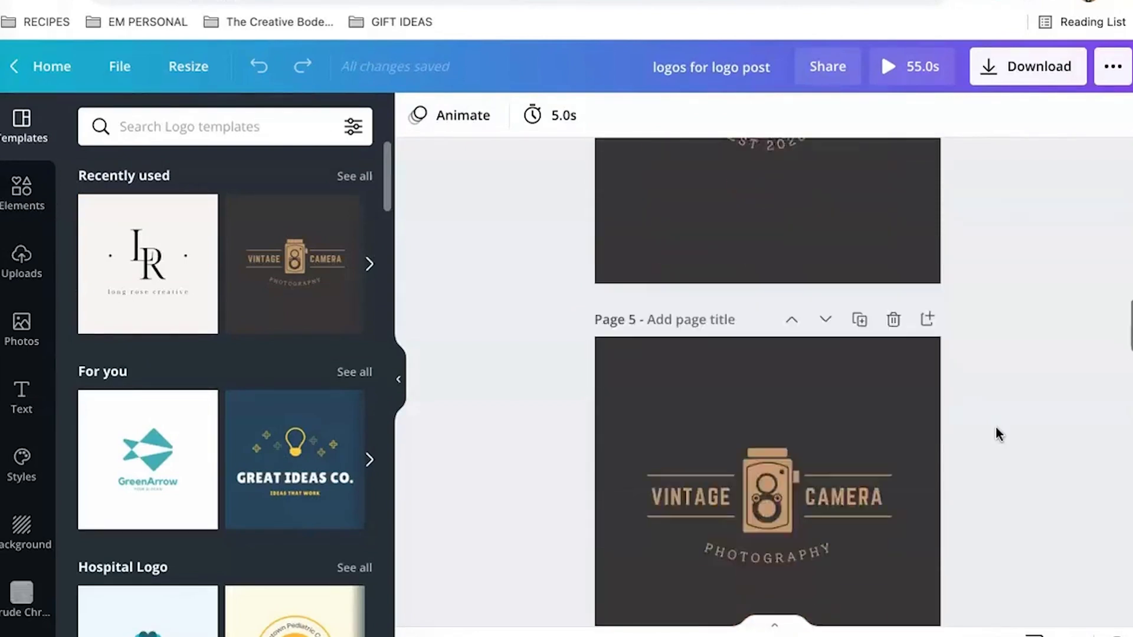
{"action": "scroll", "coordinate": [995, 429], "scroll_direction": "down", "scroll_amount": 9}
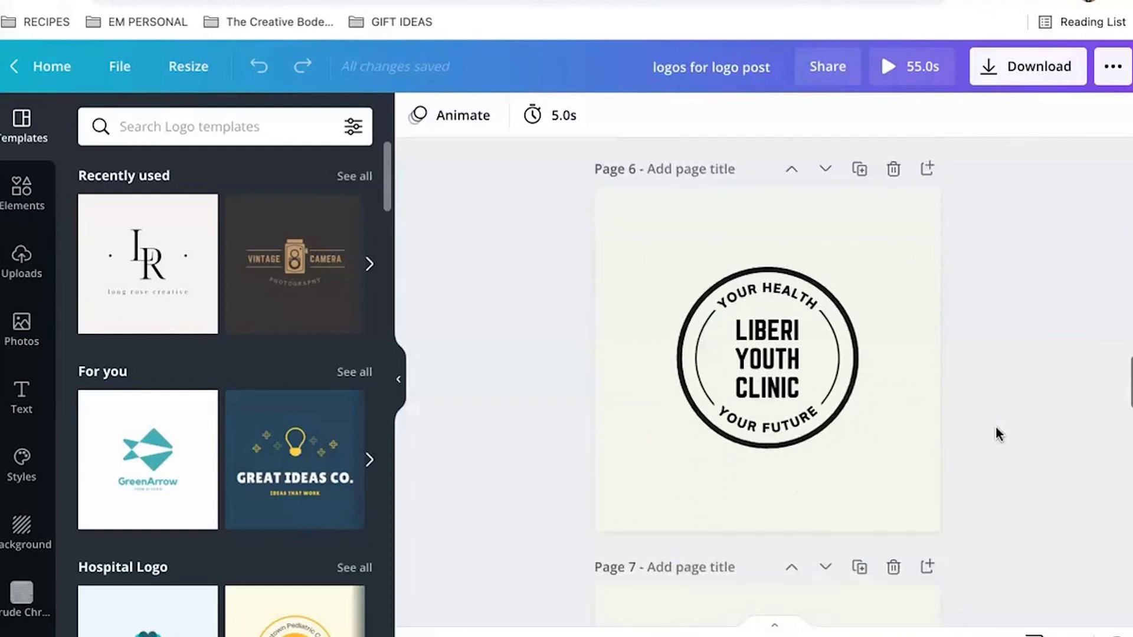
{"action": "scroll", "coordinate": [997, 434], "scroll_direction": "down", "scroll_amount": 6}
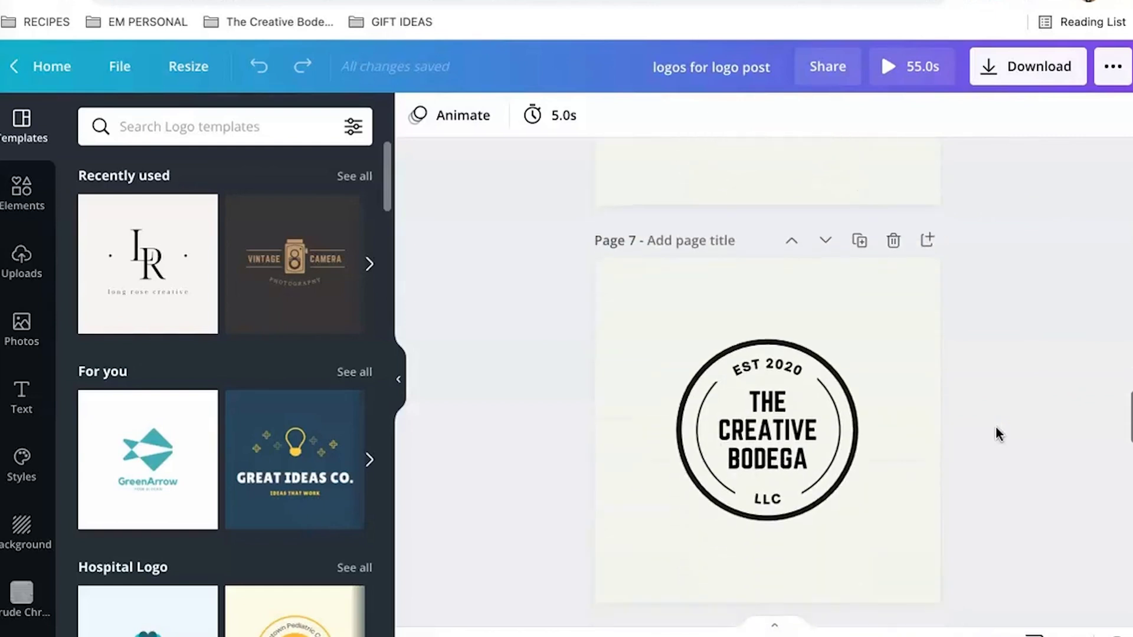
{"action": "scroll", "coordinate": [996, 429], "scroll_direction": "down", "scroll_amount": 6}
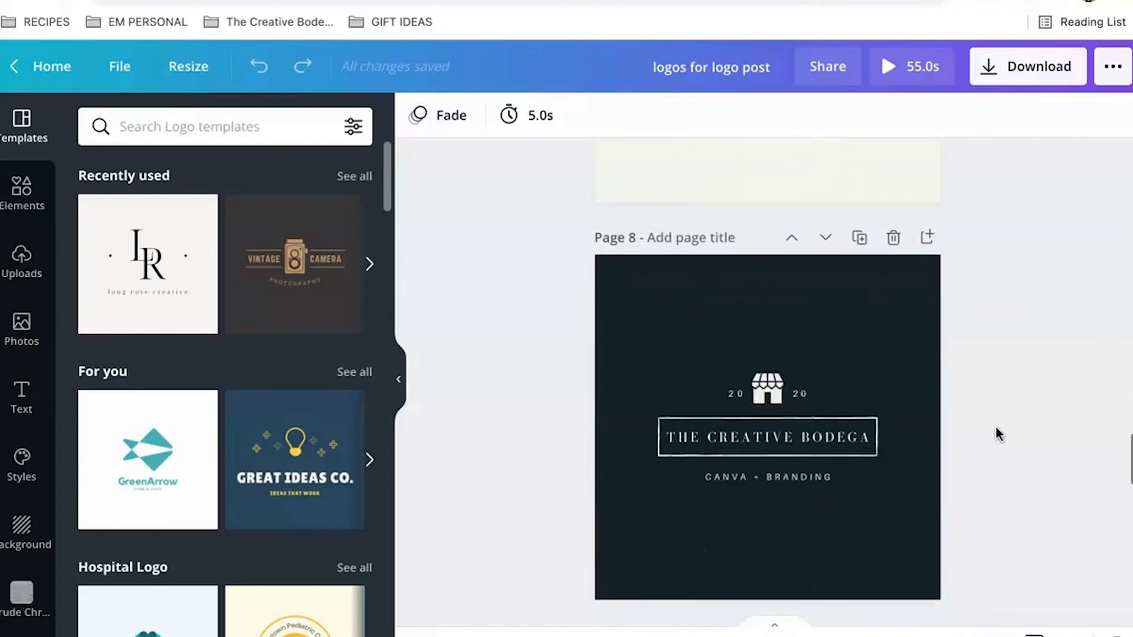
Switch to grid view, browse all 11 page thumbnails, and pick the Page 3 Creative Bodega logo.
{"action": "left_click", "coordinate": [1033, 635]}
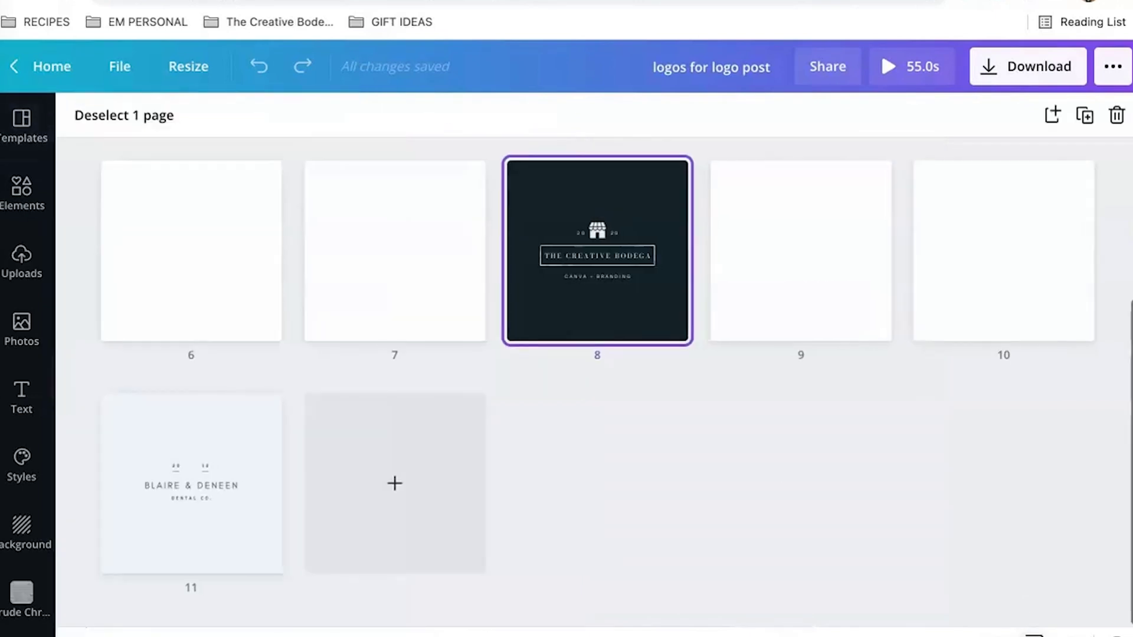
{"action": "scroll", "coordinate": [768, 386], "scroll_direction": "up", "scroll_amount": 4}
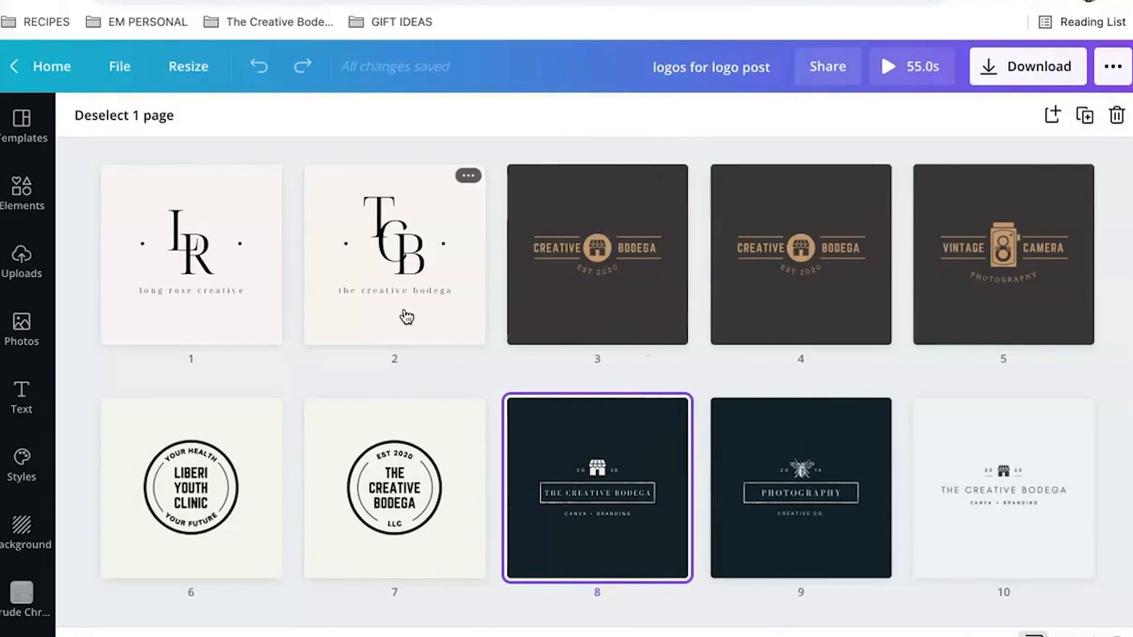
{"action": "scroll", "coordinate": [567, 407], "scroll_direction": "down", "scroll_amount": 4}
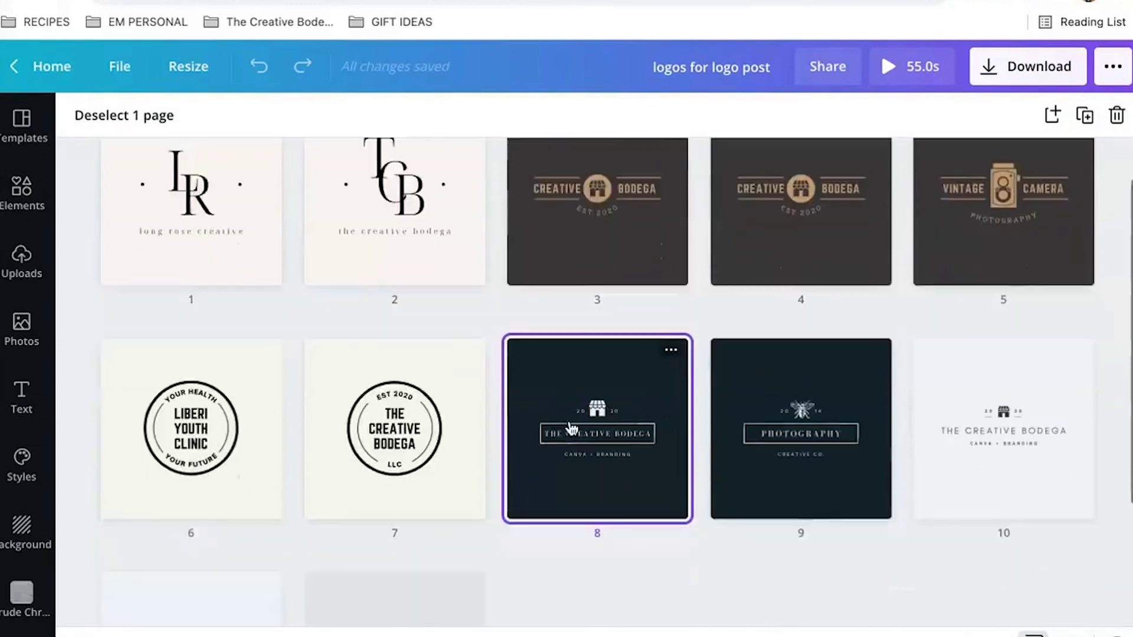
{"action": "scroll", "coordinate": [571, 429], "scroll_direction": "up", "scroll_amount": 4}
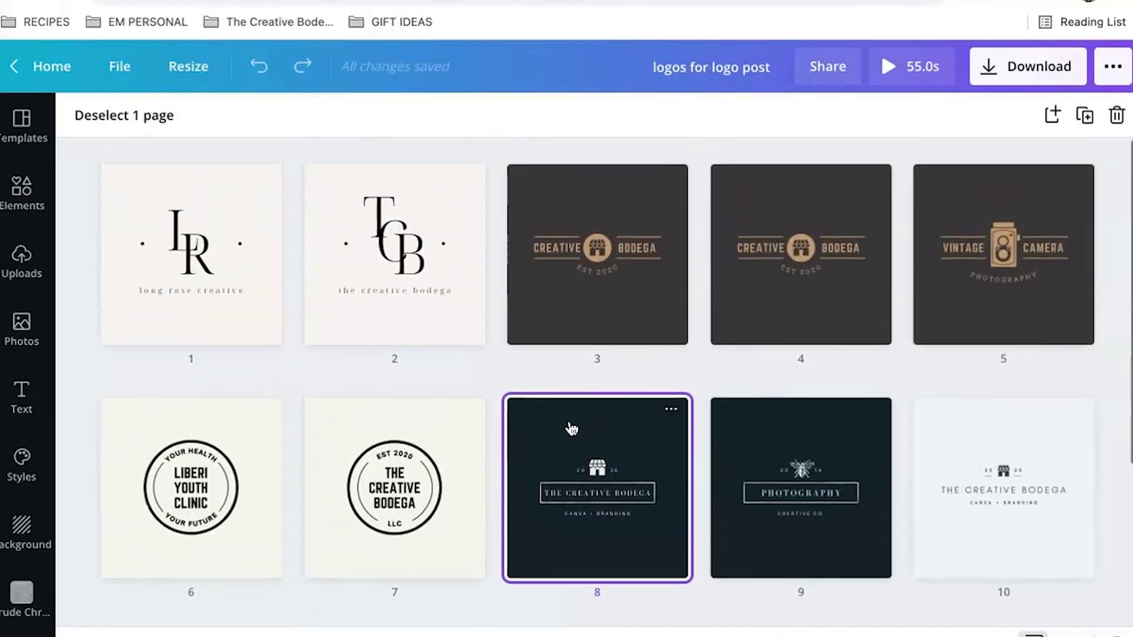
{"action": "left_click", "coordinate": [565, 305]}
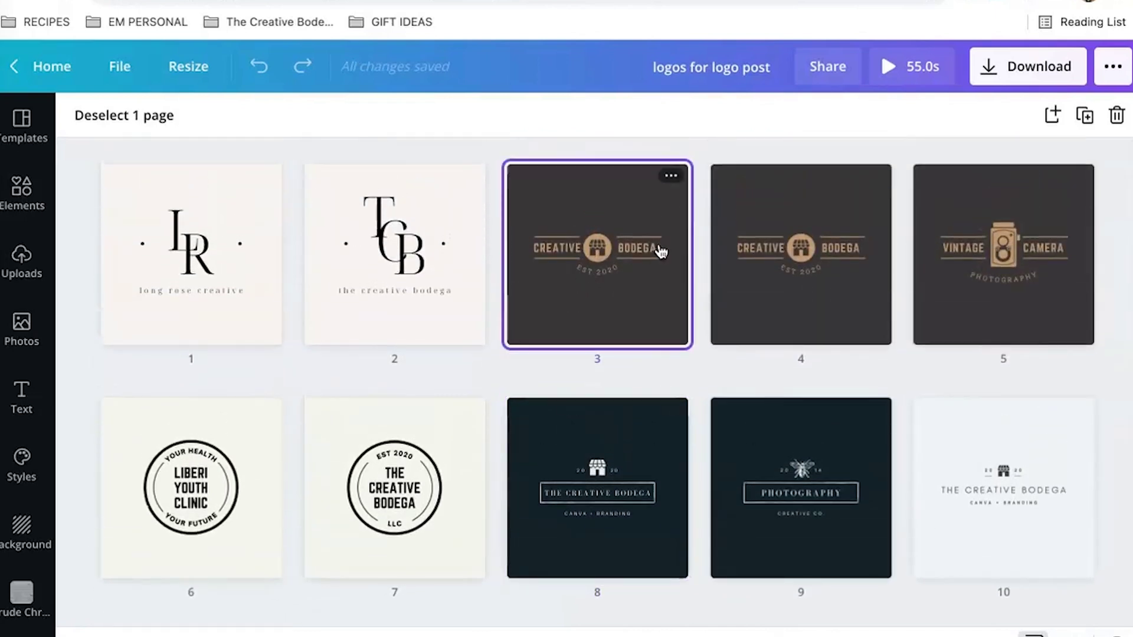
Close grid view and scroll back up to the LR logo on Page 1.
{"action": "double_click", "coordinate": [601, 316]}
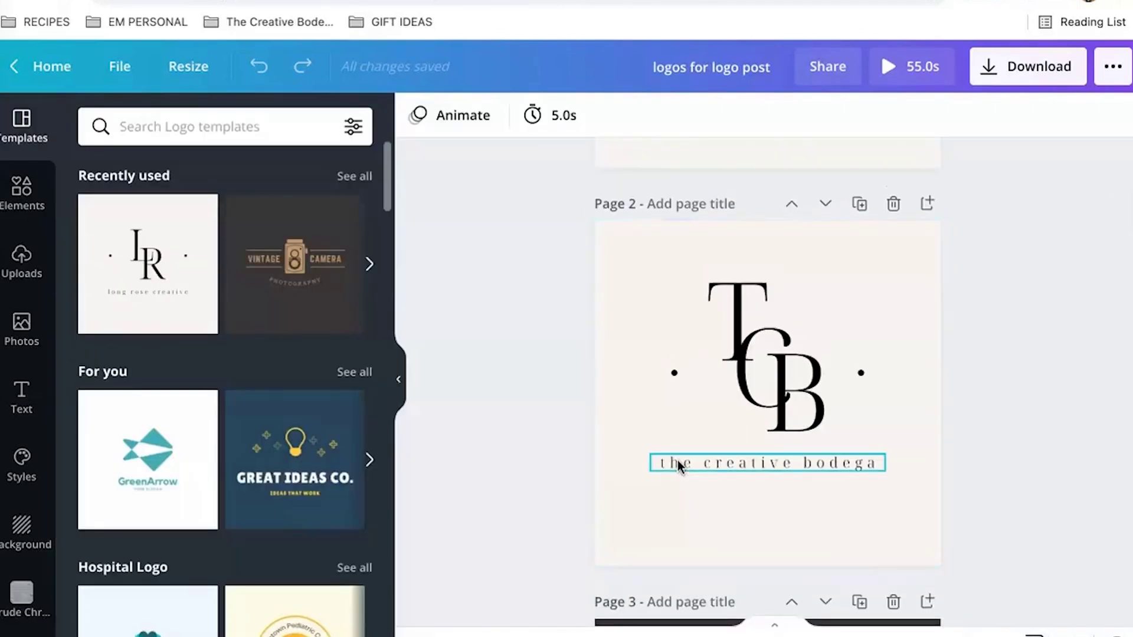
{"action": "scroll", "coordinate": [636, 490], "scroll_direction": "up", "scroll_amount": 6}
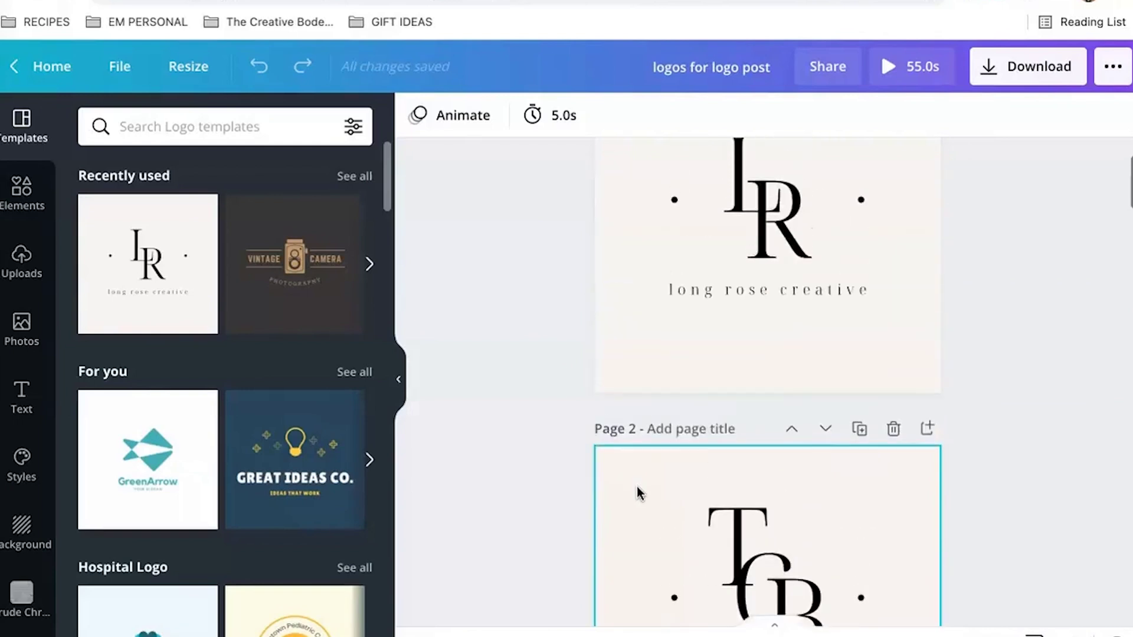